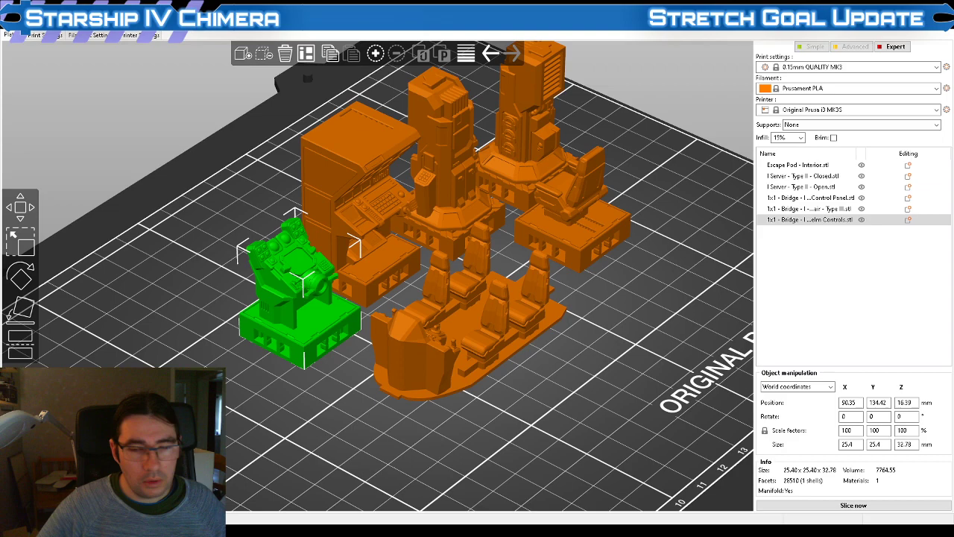
Examine the models on the build plate from several angles, especially the escape pod interior, bridge control panel and helm controls
scroll(463, 344, down, 4)
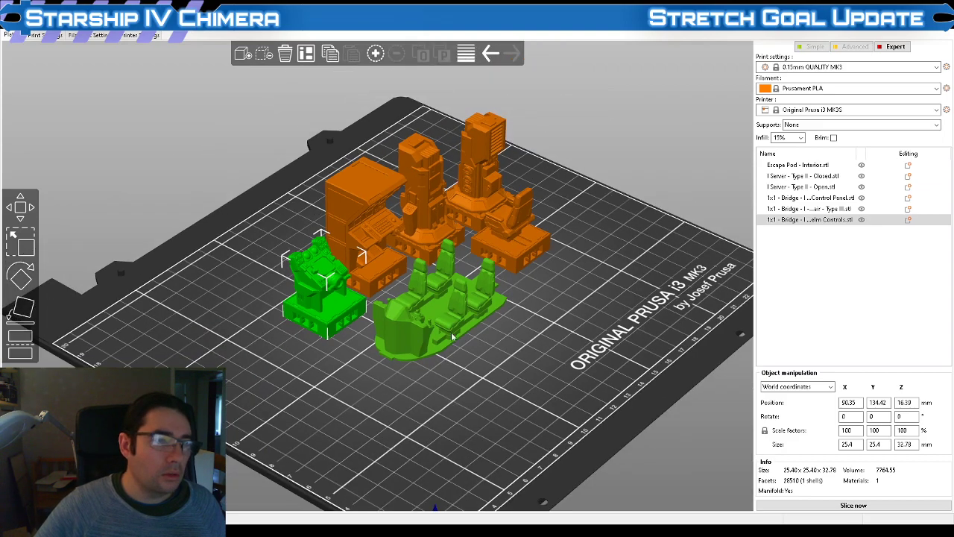
scroll(452, 336, up, 4)
drag(608, 343, 570, 327)
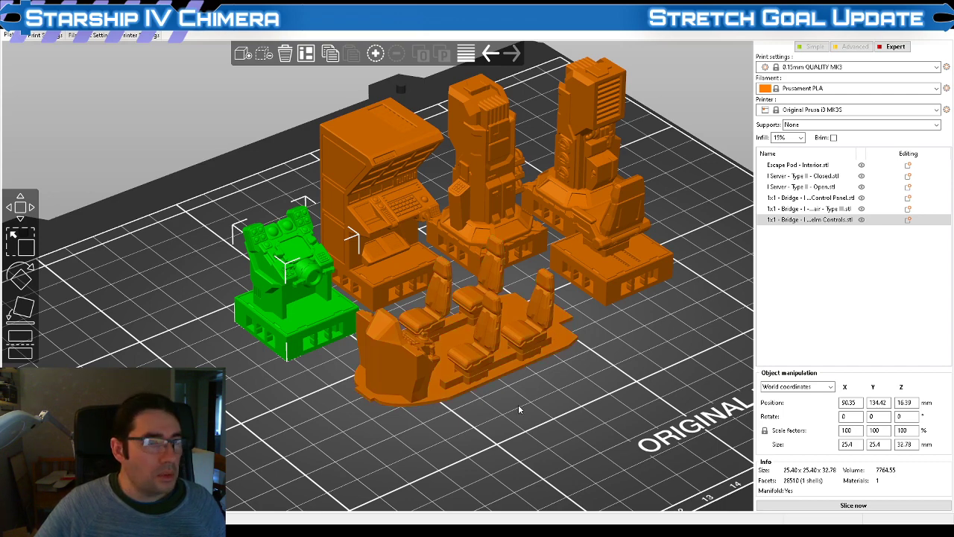
mouse_move(518, 406)
mouse_down()
mouse_move(503, 426)
mouse_move(511, 422)
mouse_up()
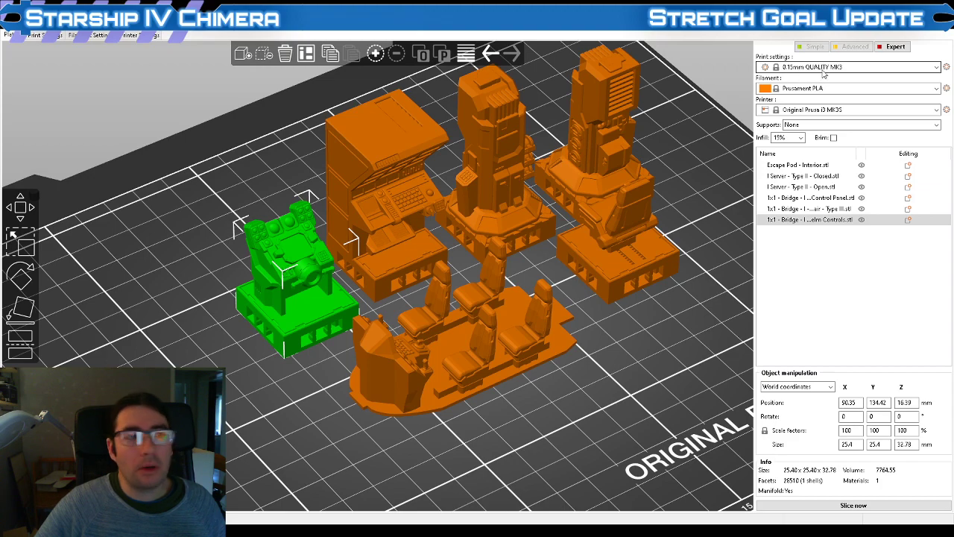
drag(698, 283, 642, 349)
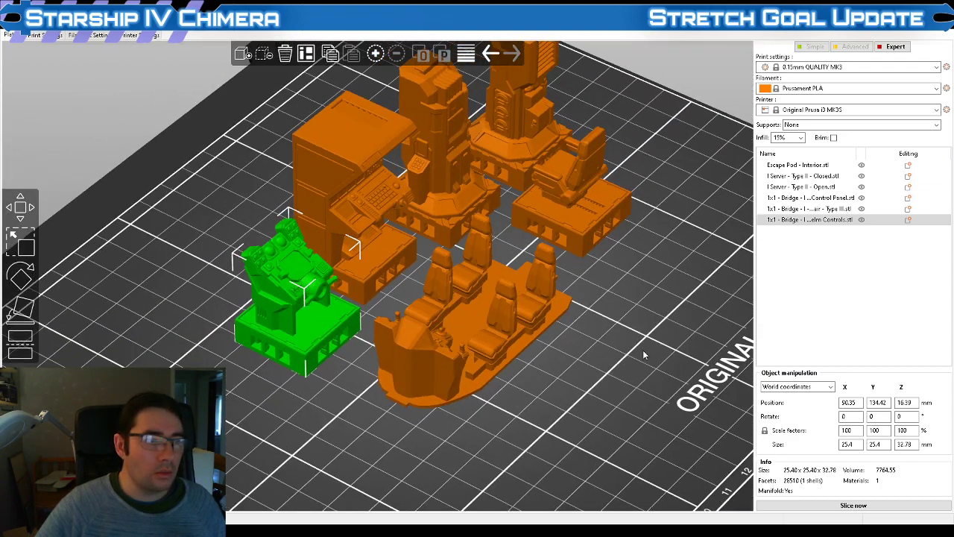
scroll(645, 352, up, 3)
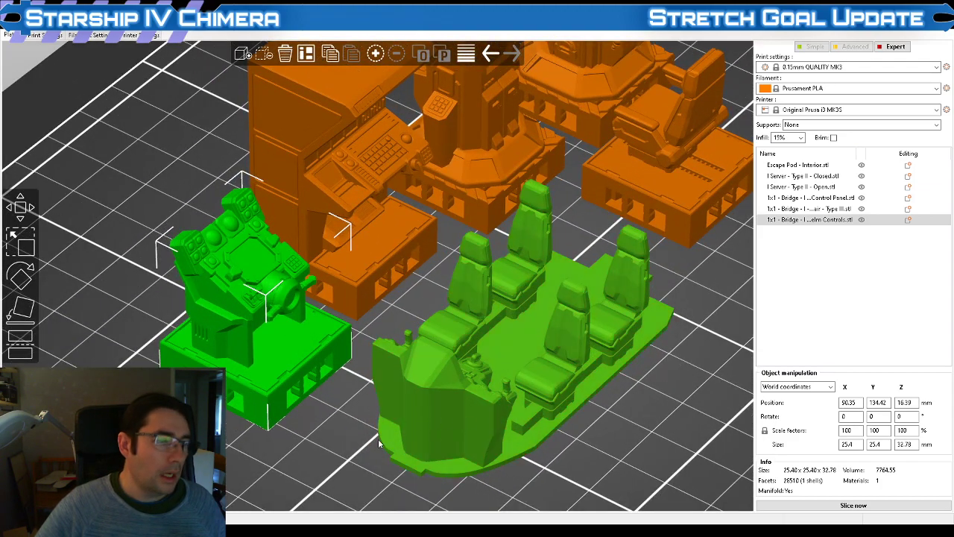
drag(335, 440, 284, 453)
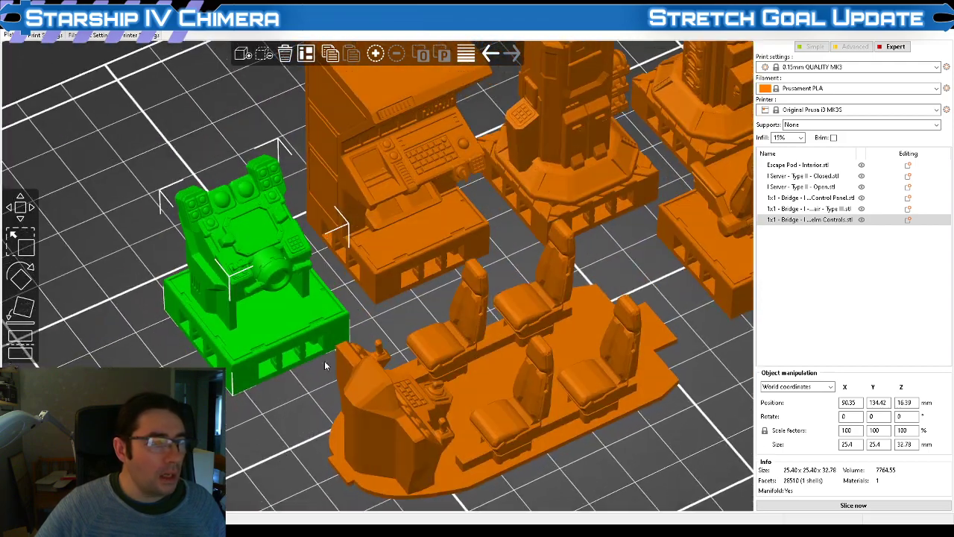
click(370, 277)
scroll(399, 287, down, 3)
mouse_move(619, 445)
mouse_down()
mouse_move(641, 441)
mouse_move(626, 436)
mouse_up()
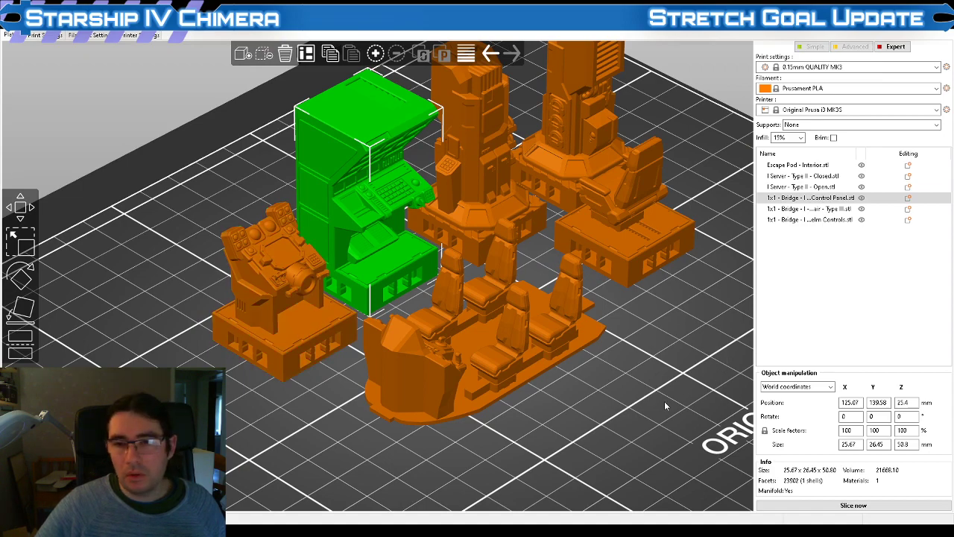
drag(587, 394, 612, 458)
click(282, 363)
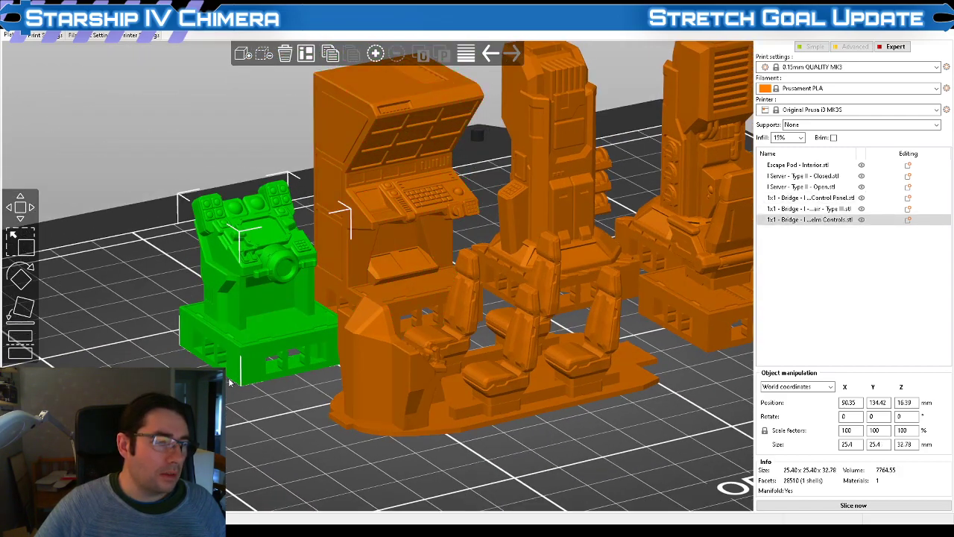
drag(235, 409, 255, 417)
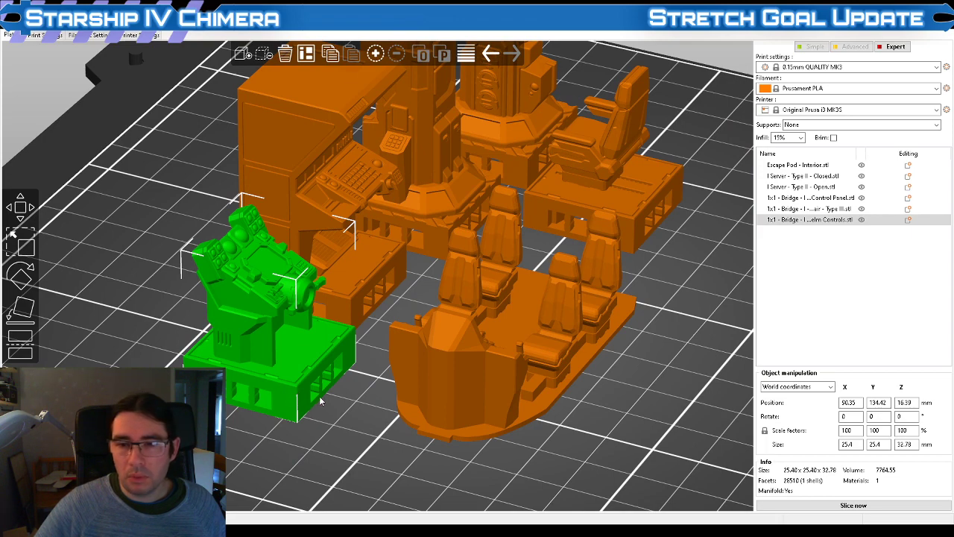
drag(371, 439, 348, 433)
drag(291, 415, 271, 421)
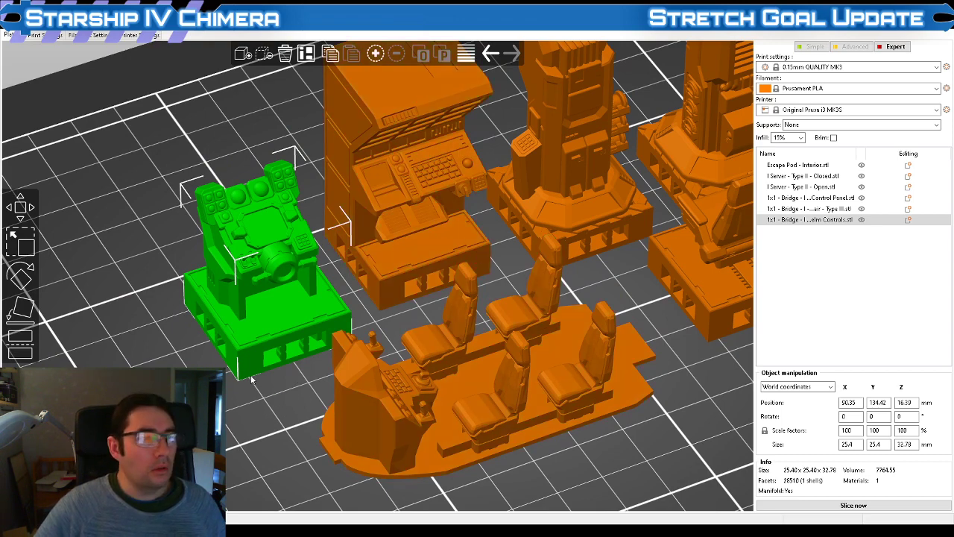
Try to give the helm controls variable layer heights, with thicker layers through the base and finer layers above it
click(468, 54)
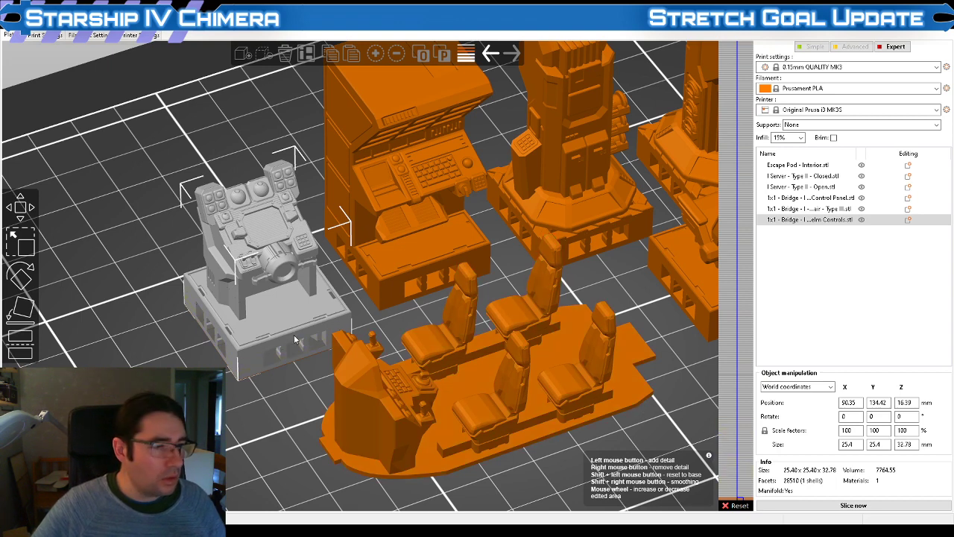
right_click(742, 485)
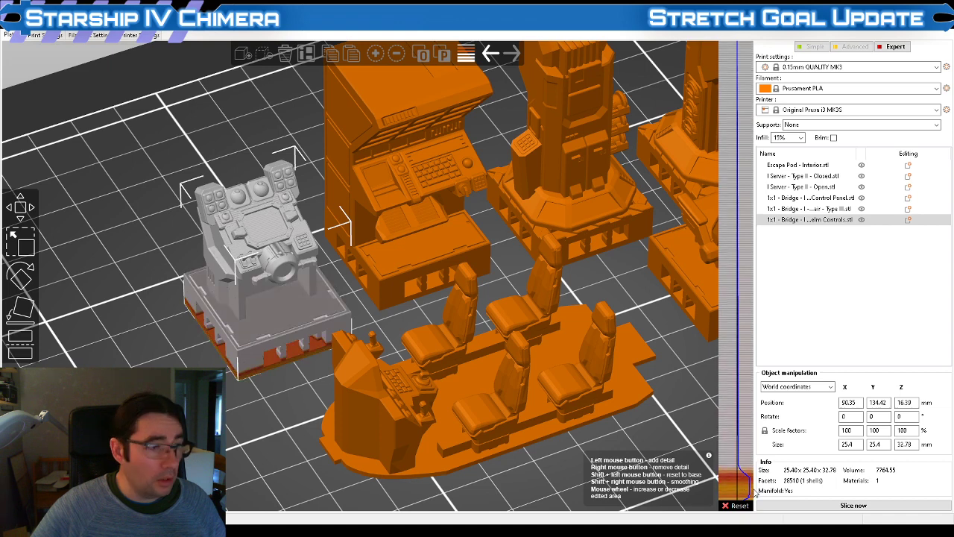
mouse_move(755, 492)
mouse_down()
mouse_move(754, 406)
mouse_move(758, 459)
mouse_up()
right_click(749, 447)
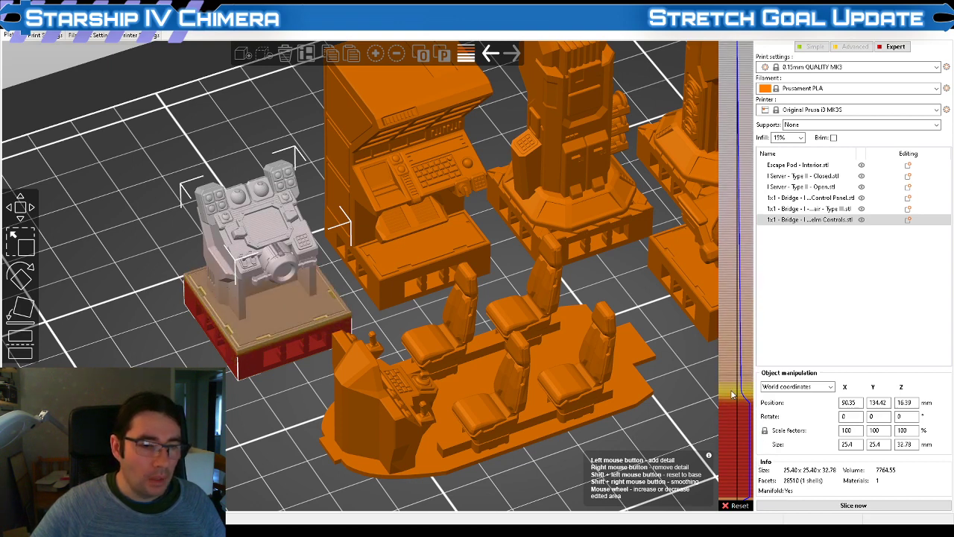
mouse_move(734, 384)
mouse_down()
mouse_move(732, 365)
mouse_move(714, 377)
mouse_move(710, 335)
mouse_move(699, 332)
mouse_move(691, 306)
mouse_move(730, 104)
mouse_move(719, 32)
mouse_up()
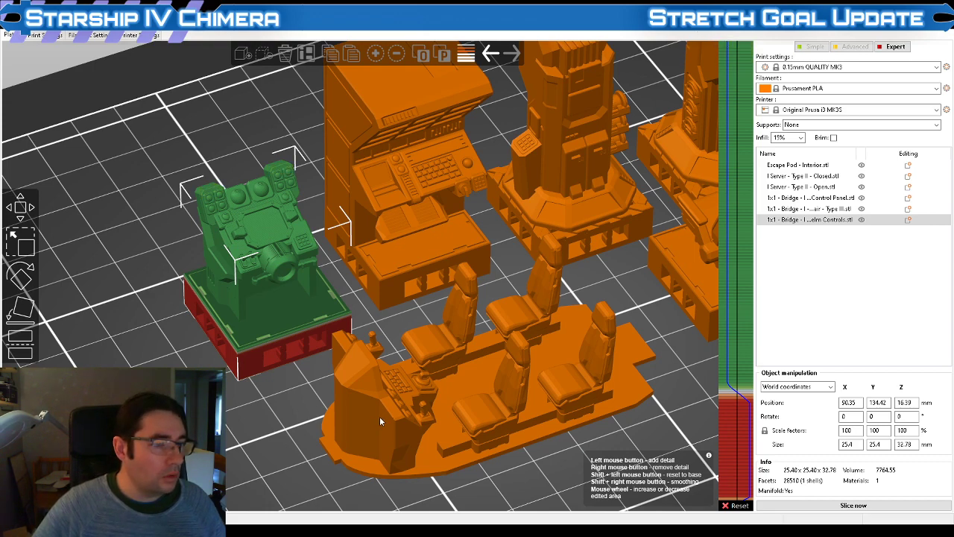
Shift the escape pod interior to X 121.22, Y 93.66 mm on the plate and leave variable layer height editing
click(447, 434)
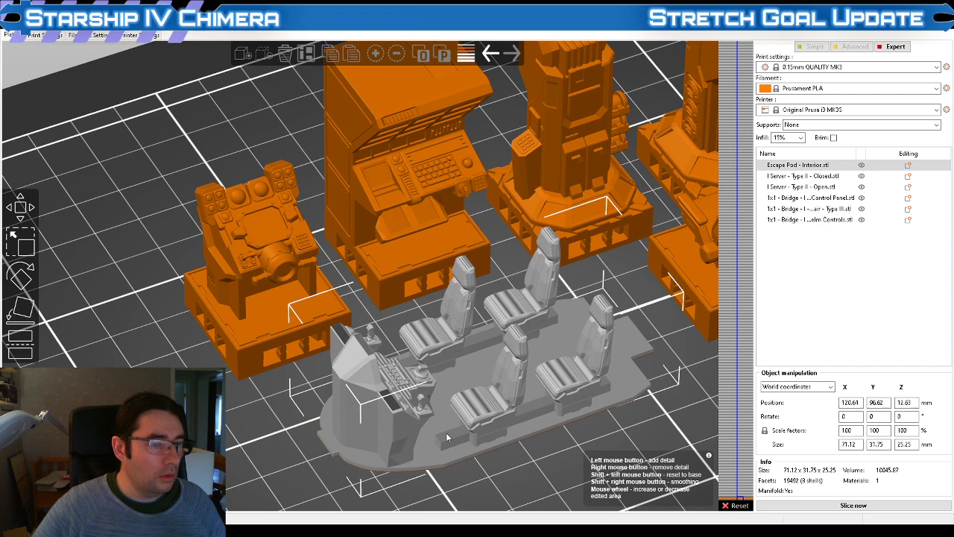
drag(457, 446, 460, 447)
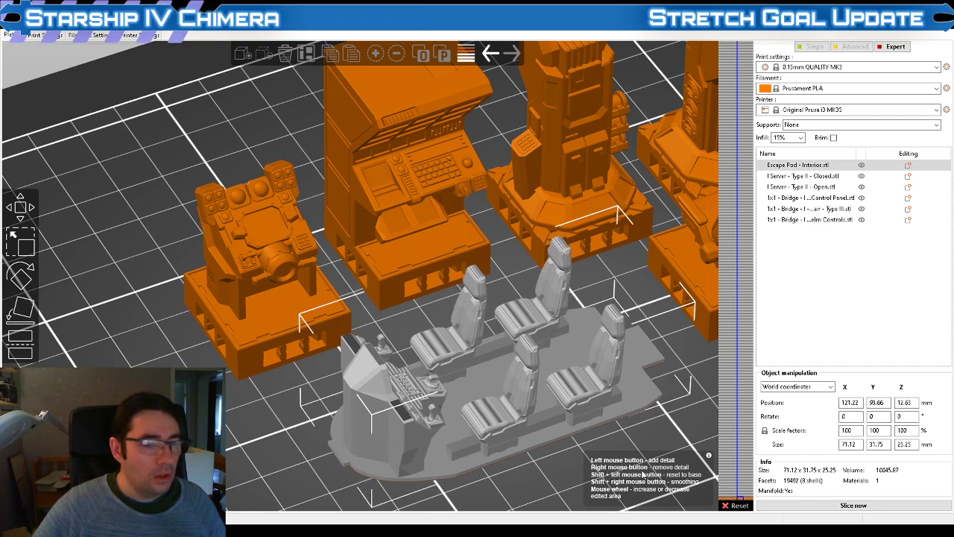
click(294, 319)
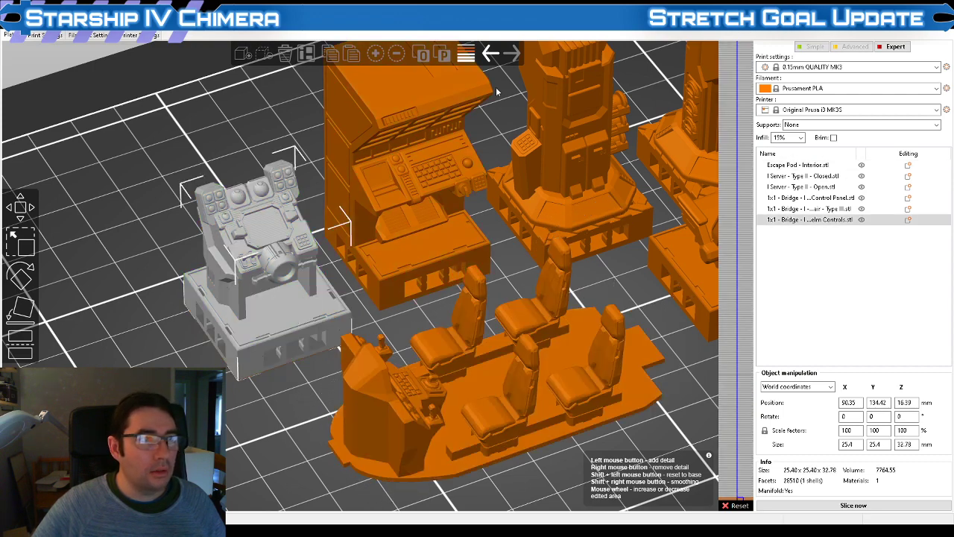
click(466, 54)
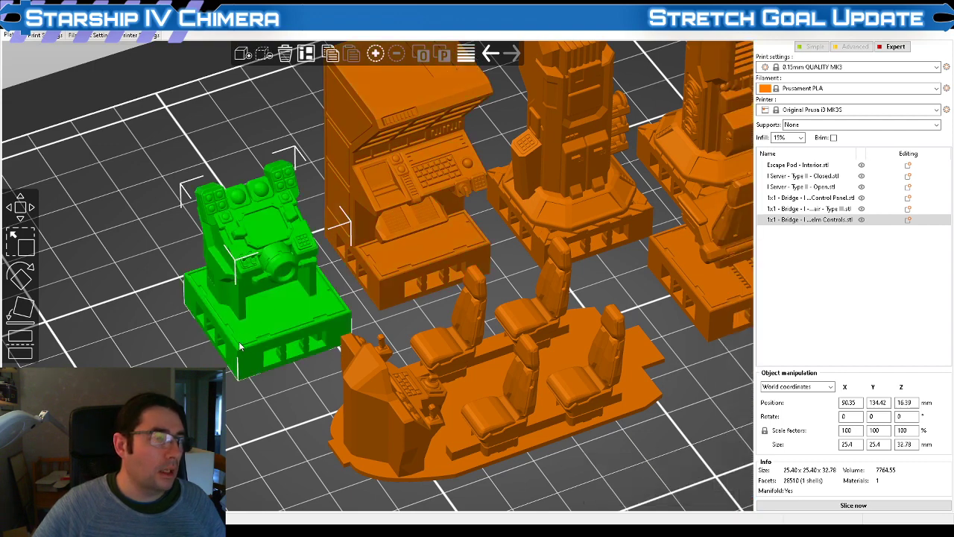
drag(225, 420, 228, 420)
Use variable layer height on the helm controls to thicken the layers through the base and refine everything above it
click(469, 53)
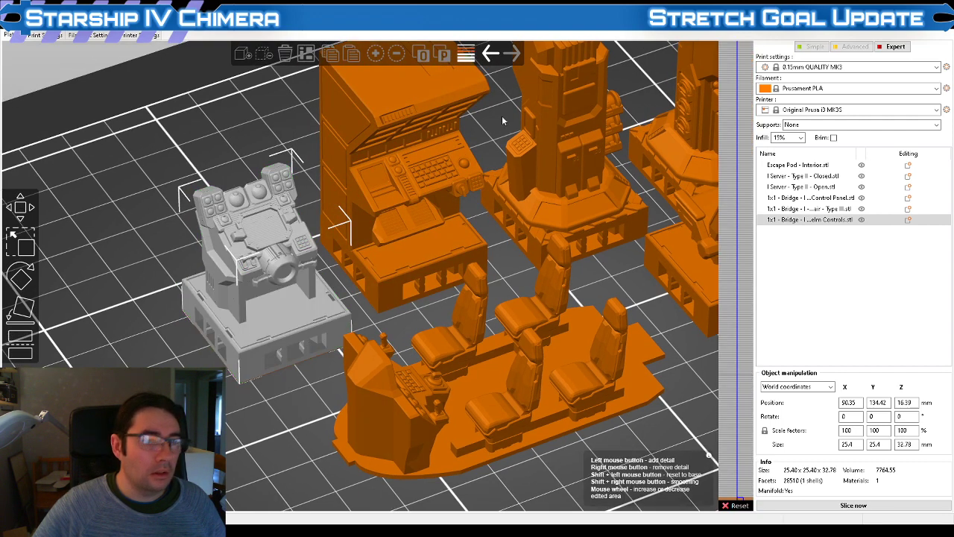
mouse_move(737, 455)
mouse_down()
mouse_move(740, 468)
mouse_move(754, 404)
mouse_up()
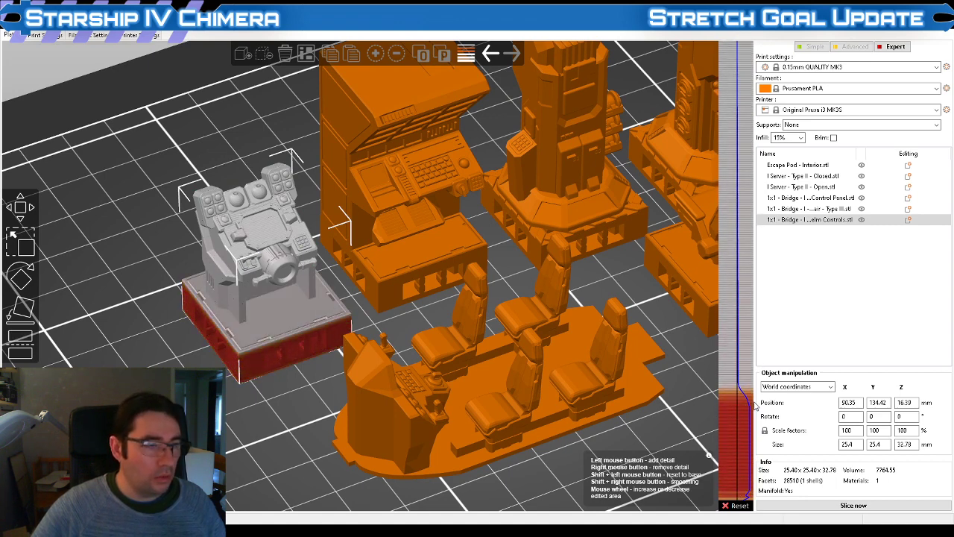
click(742, 497)
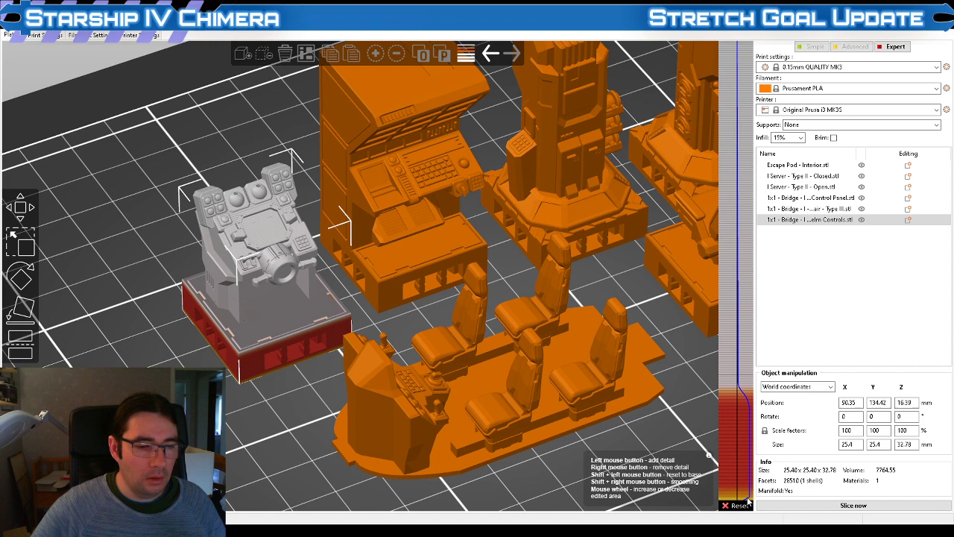
mouse_move(732, 362)
mouse_down()
mouse_move(709, 343)
mouse_move(699, 296)
mouse_up()
mouse_move(698, 301)
right_down()
mouse_move(742, 298)
mouse_move(738, 149)
mouse_move(720, 67)
mouse_move(705, 84)
right_up()
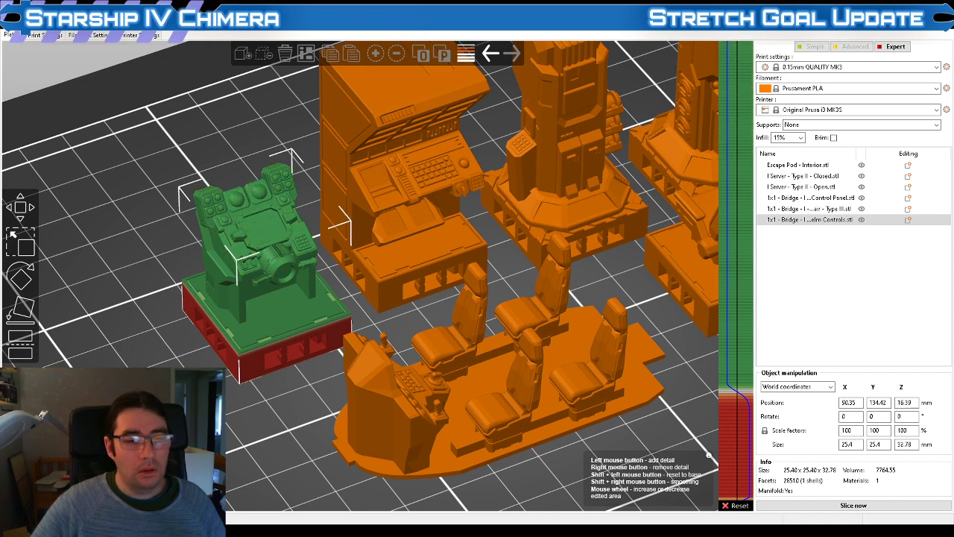
Slice the plate and inspect the layers on the helm controls' base and console up close
click(853, 504)
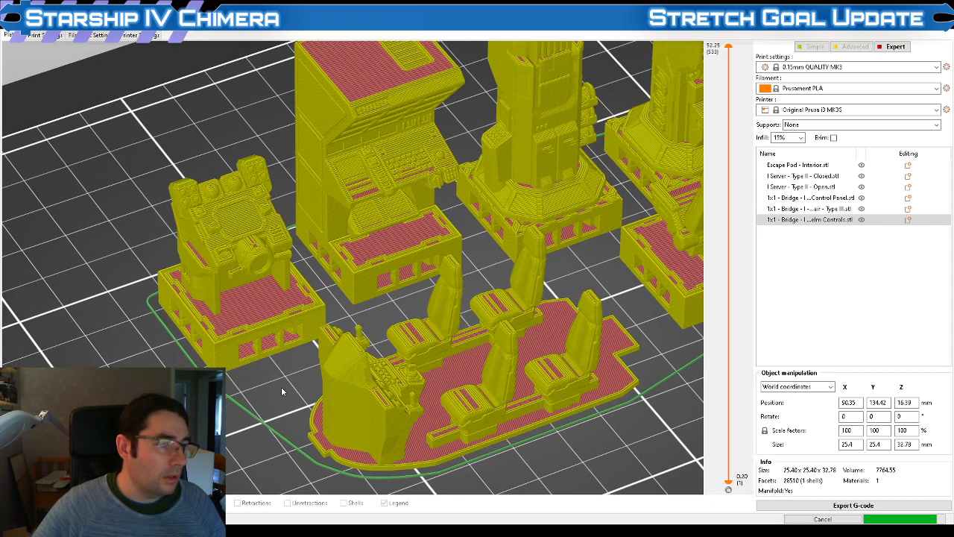
mouse_move(282, 390)
mouse_down()
mouse_move(294, 378)
mouse_move(277, 392)
mouse_up()
right_drag(187, 460, 283, 418)
scroll(283, 418, up, 5)
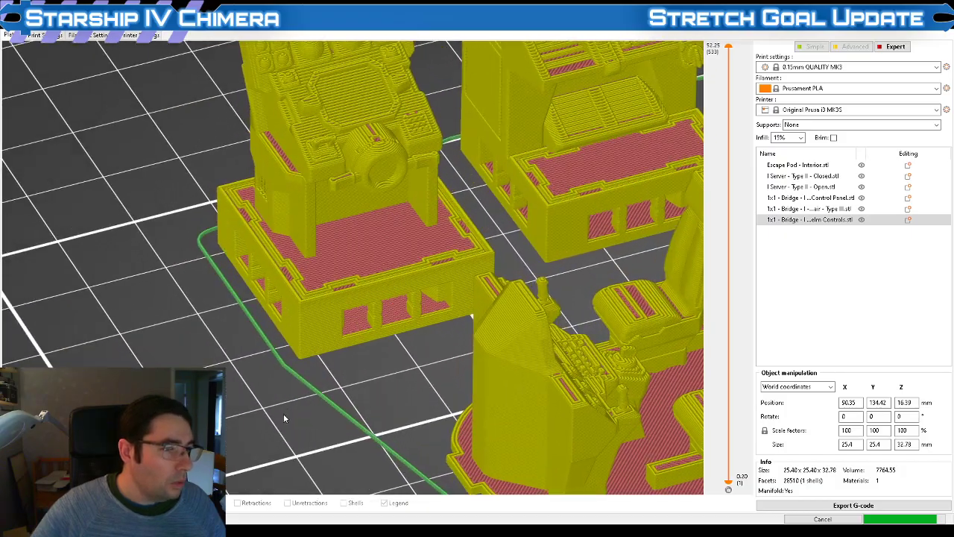
scroll(283, 415, up, 3)
drag(305, 431, 321, 416)
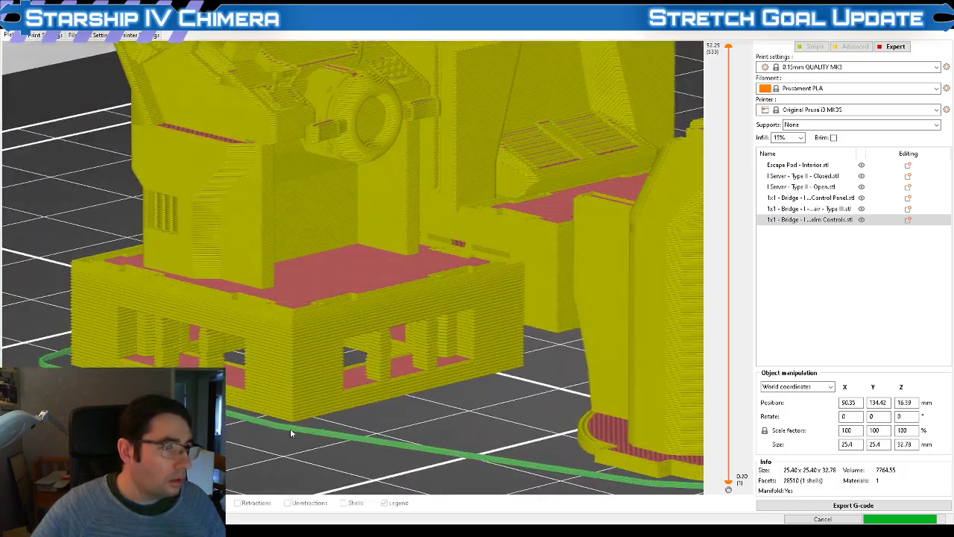
Return to the helm controls' variable layer height profile and apply finer layers from just above the base to the top
click(19, 478)
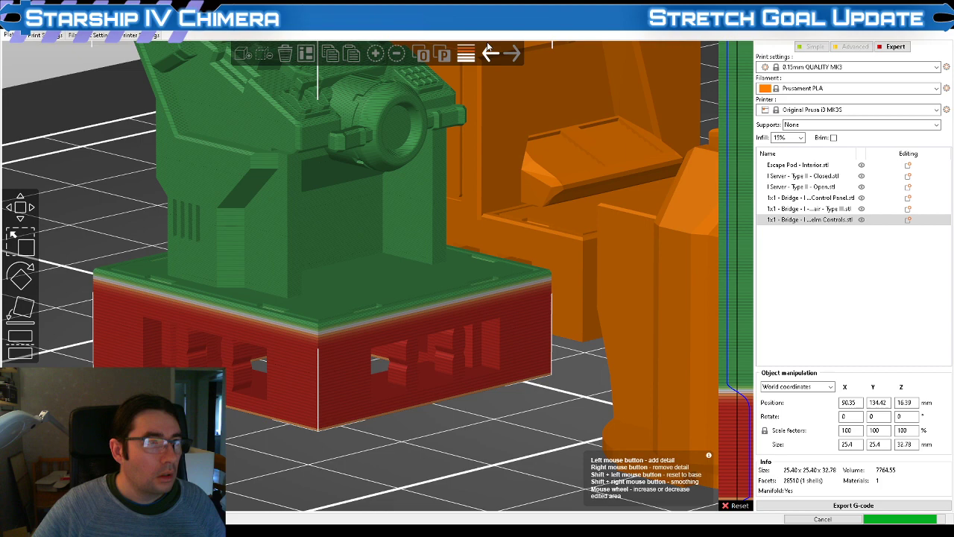
click(466, 54)
click(664, 369)
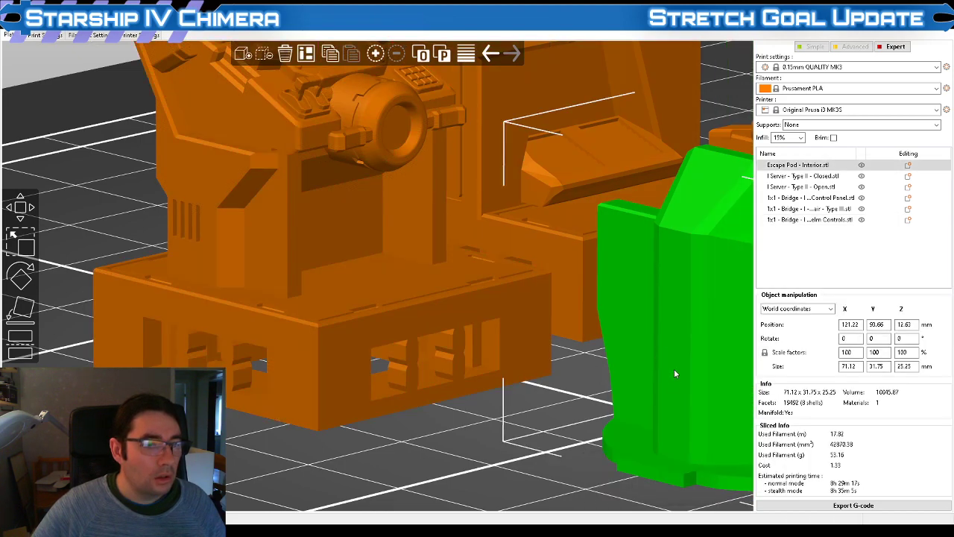
click(422, 313)
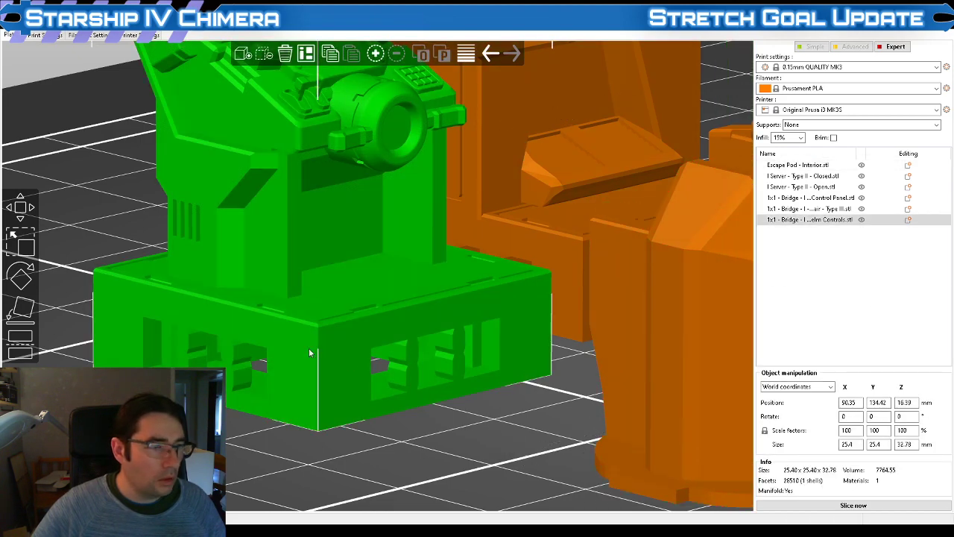
click(466, 54)
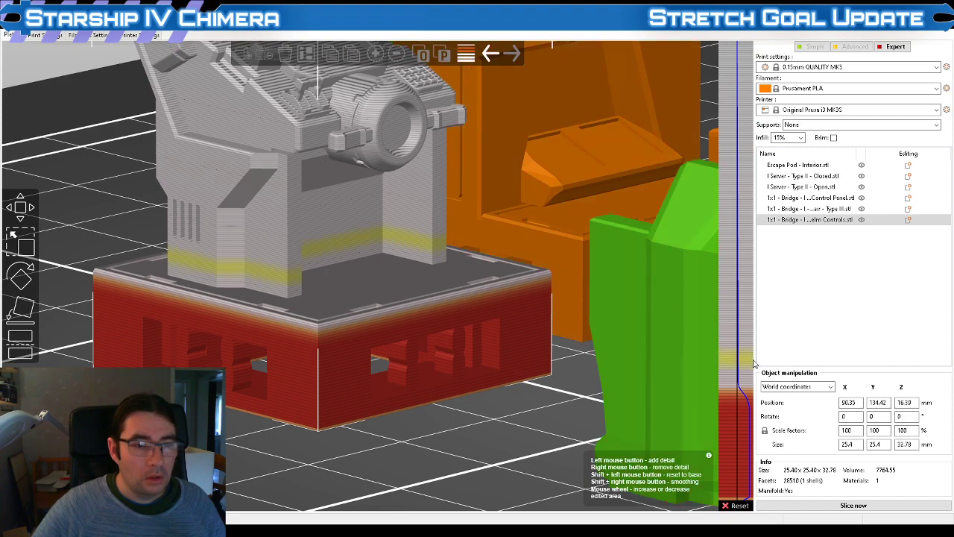
mouse_move(727, 364)
mouse_down()
mouse_move(726, 302)
mouse_move(725, 362)
mouse_move(691, 255)
mouse_move(663, 304)
mouse_move(688, 224)
mouse_move(678, 225)
mouse_move(675, 206)
mouse_move(667, 209)
mouse_move(674, 69)
mouse_move(635, 89)
mouse_move(666, 68)
mouse_move(671, 49)
mouse_up()
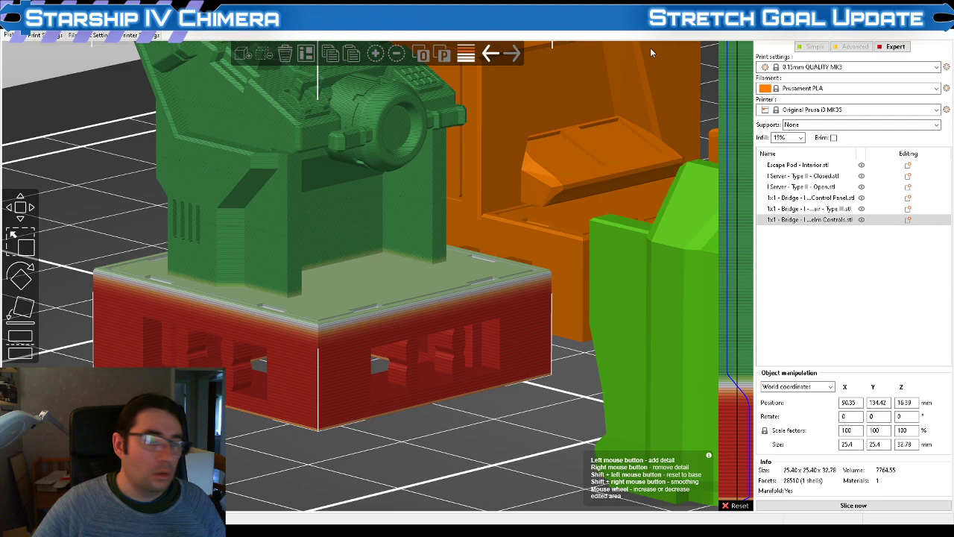
Slice the plate again and inspect the helm controls' toolpaths around the base, console and wheel
click(777, 510)
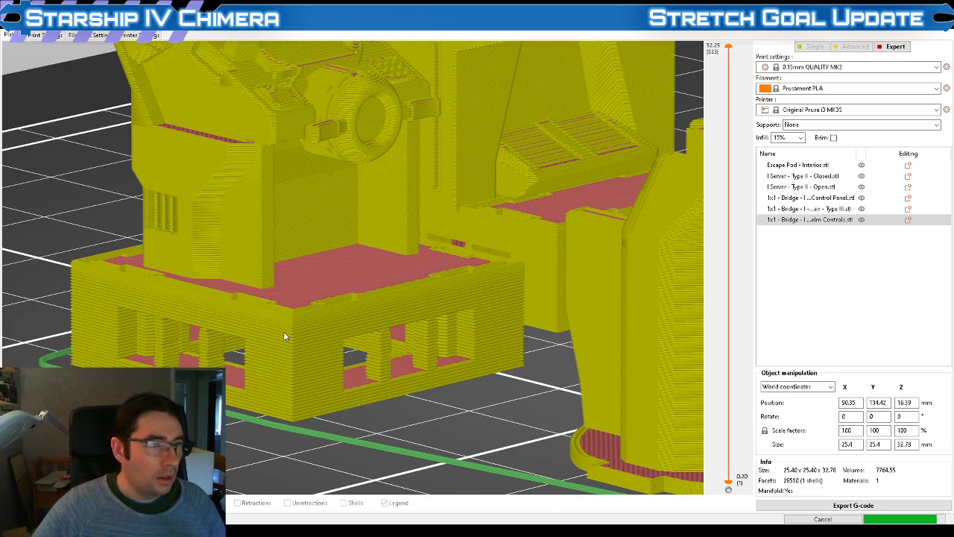
scroll(277, 111, down, 3)
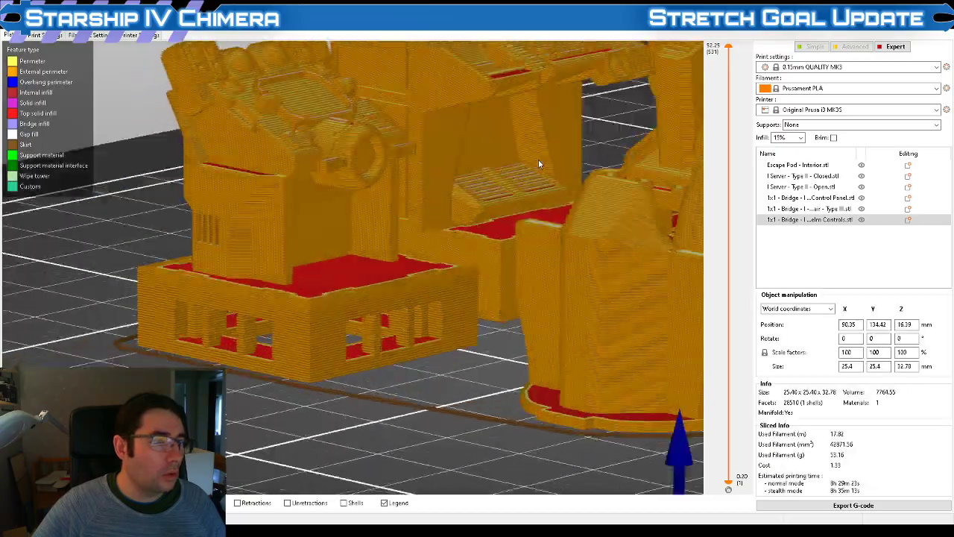
drag(540, 163, 401, 142)
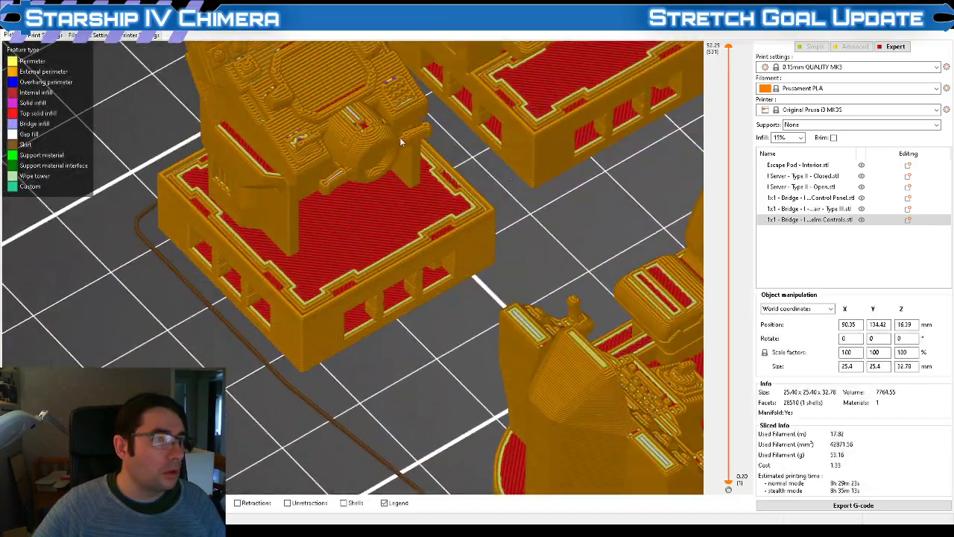
drag(382, 185, 385, 315)
scroll(386, 318, up, 2)
mouse_move(385, 362)
mouse_down()
mouse_move(405, 362)
mouse_move(395, 348)
mouse_up()
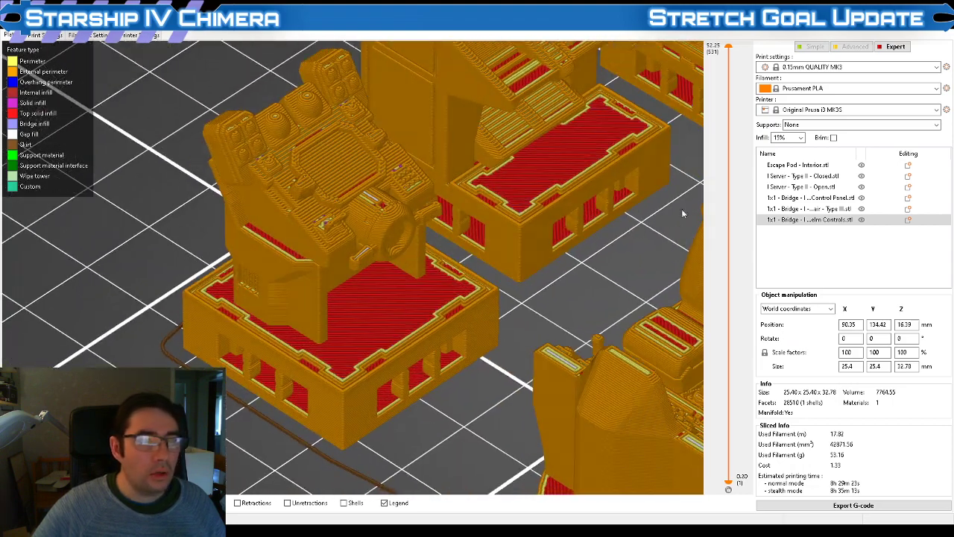
click(847, 126)
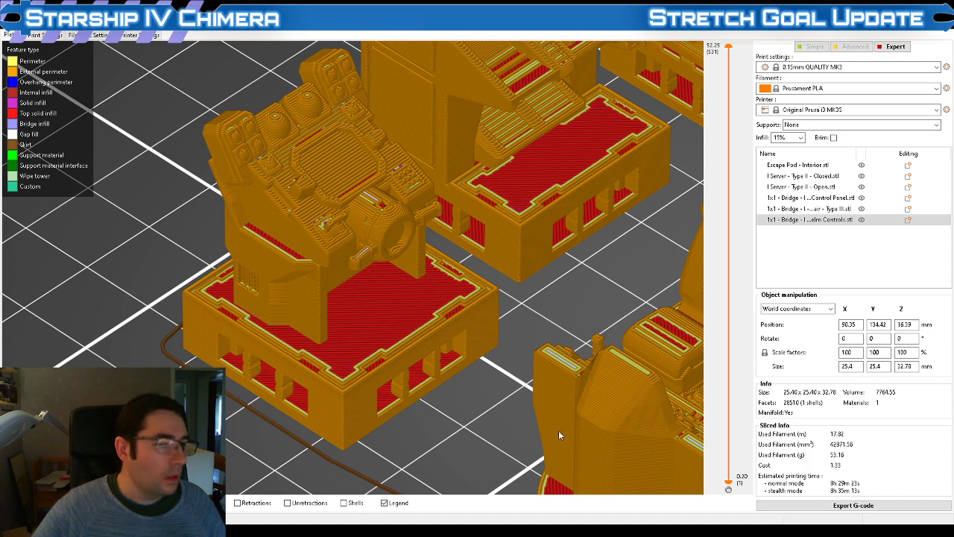
Return from the sliced preview to the models and turn off variable layer height editing
drag(383, 436, 383, 434)
click(15, 481)
scroll(345, 401, down, 3)
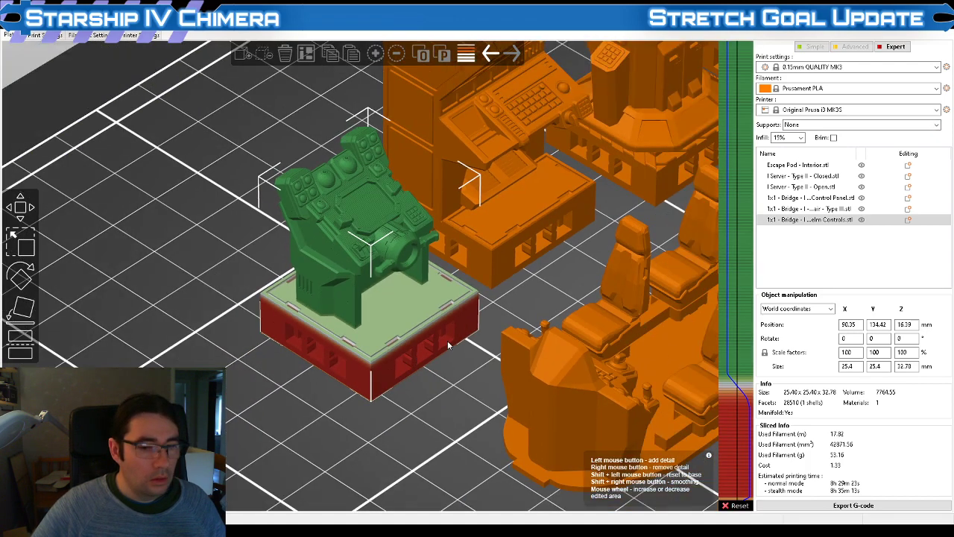
scroll(550, 359, up, 1)
click(574, 387)
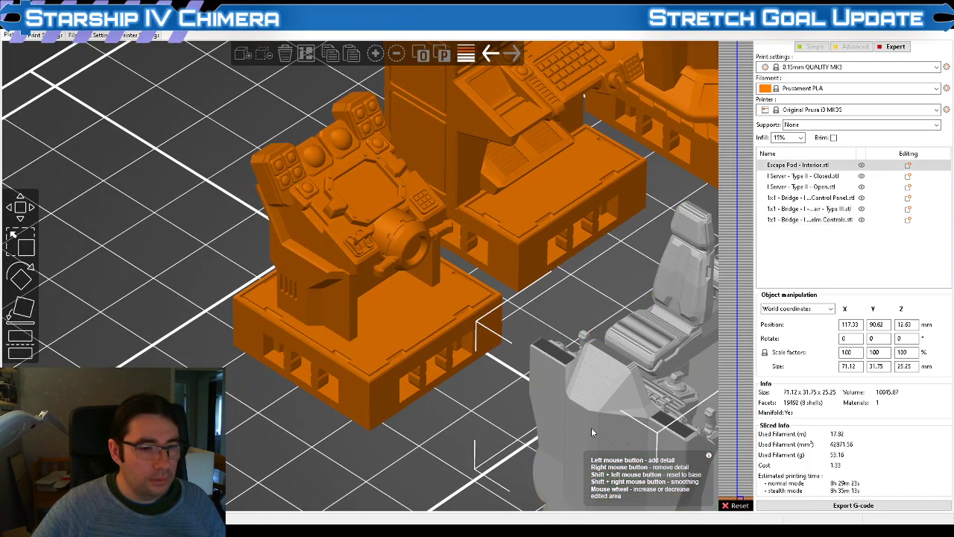
click(466, 53)
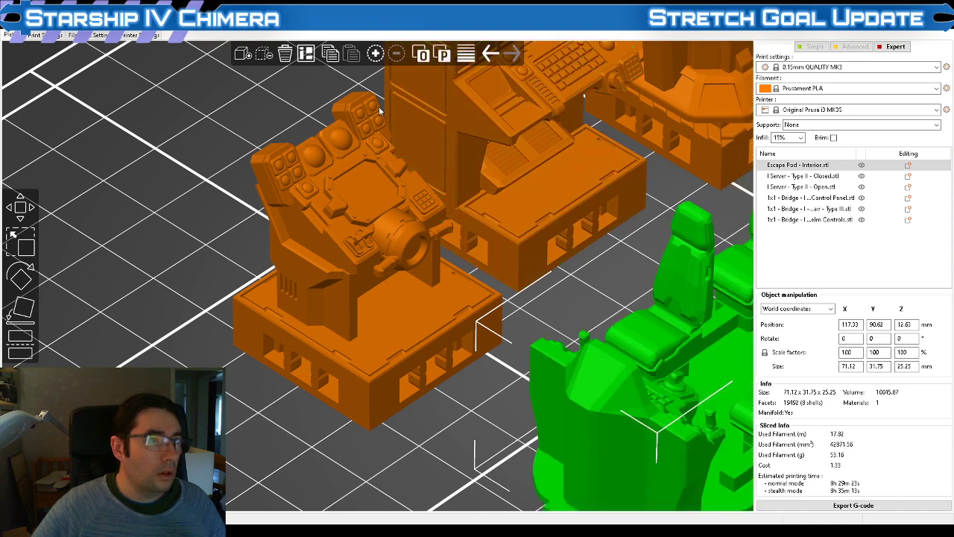
Set supports to build plate only, then slice the plate to inspect where support material is generated
click(423, 343)
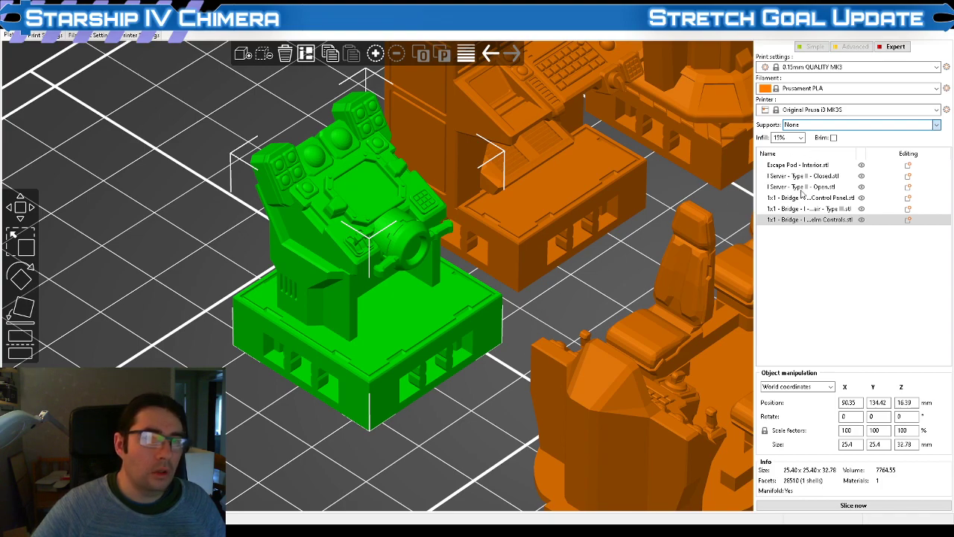
click(814, 144)
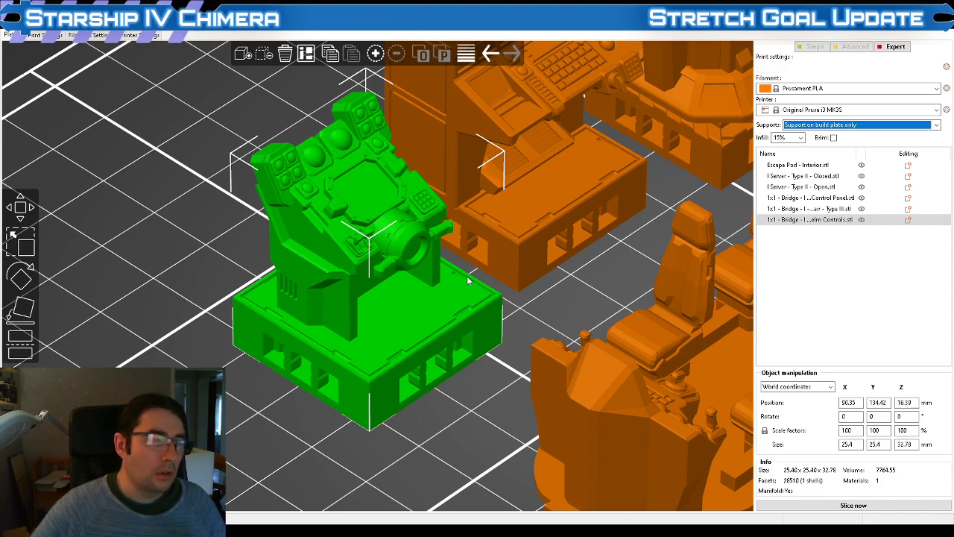
drag(450, 433, 596, 410)
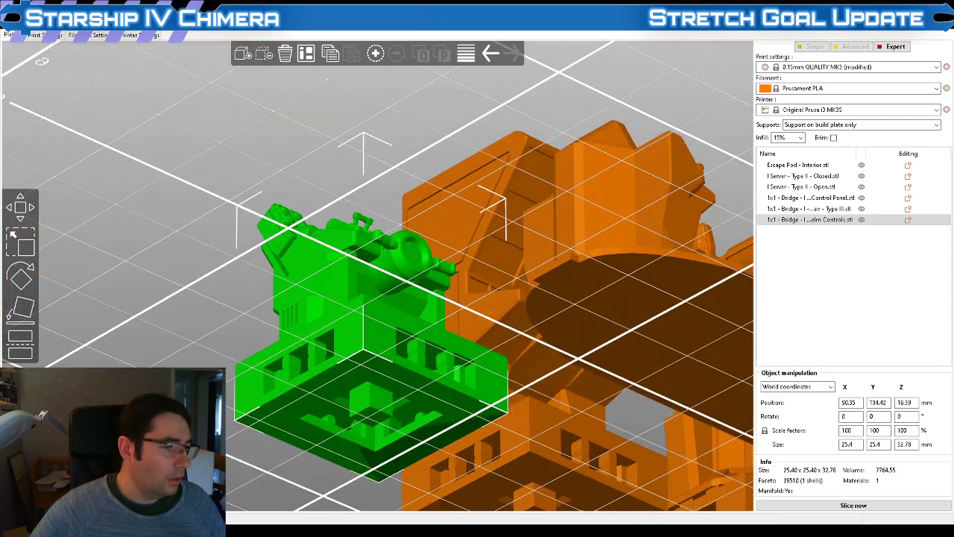
click(775, 505)
drag(589, 393, 601, 411)
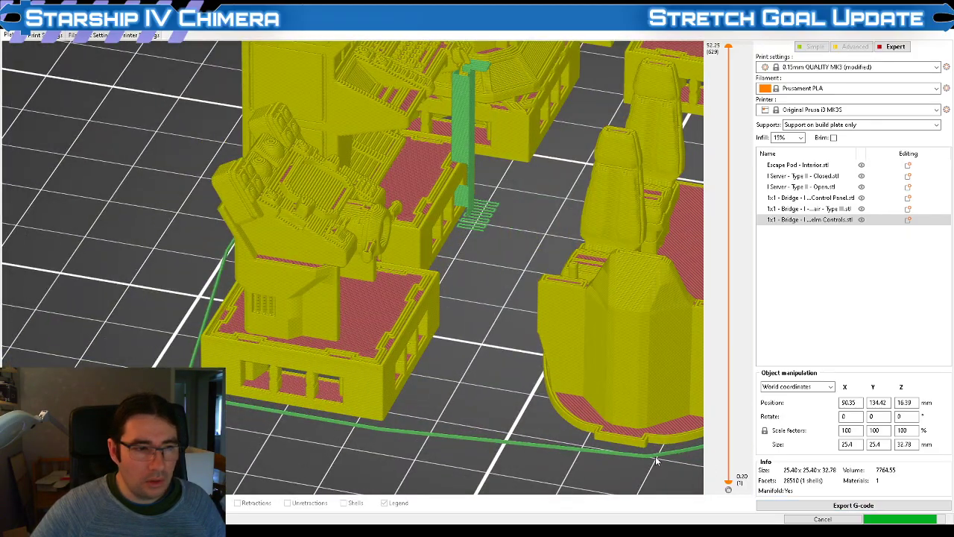
drag(467, 206, 568, 310)
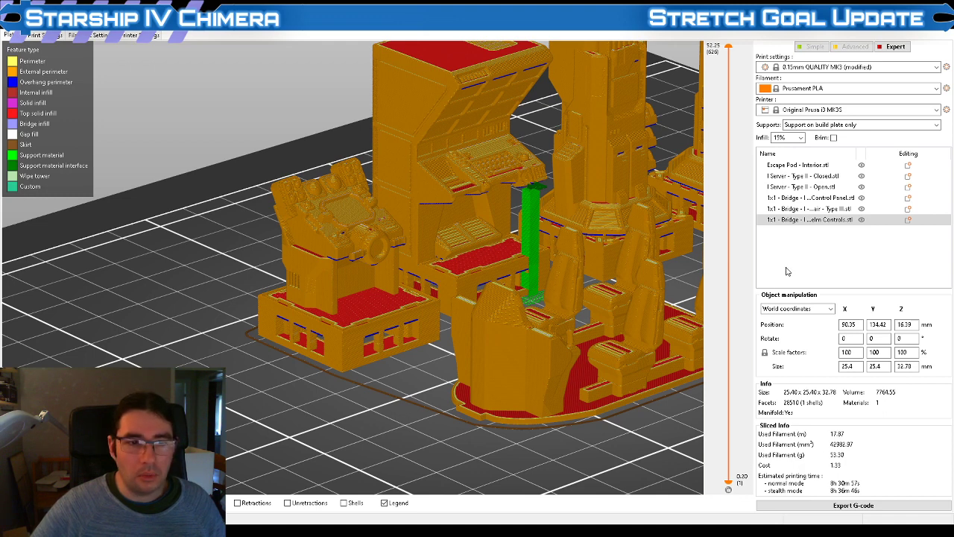
Limit supports to support enforcers only and add a box-shaped support enforcer to the helm controls
click(816, 151)
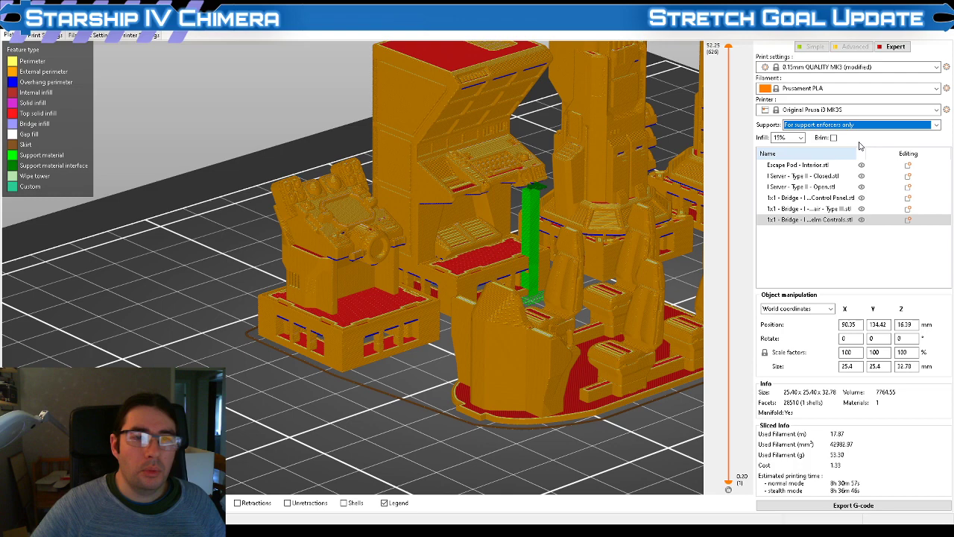
key(Tab)
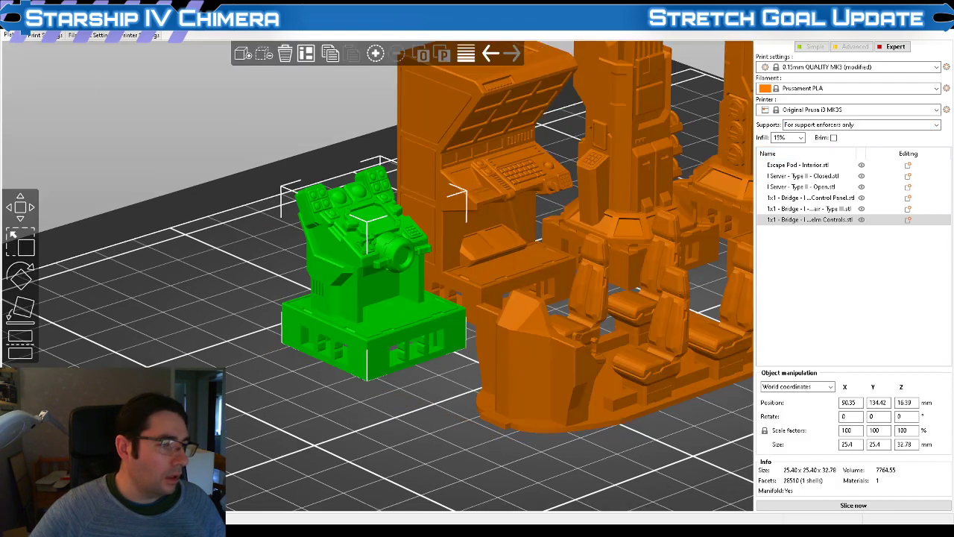
drag(280, 376, 278, 407)
scroll(279, 408, up, 4)
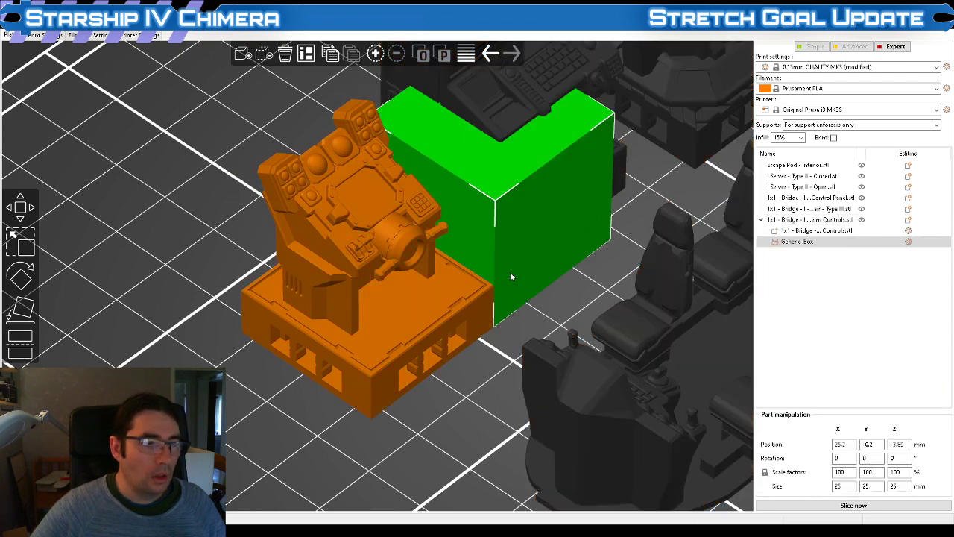
Move the enforcer box onto the helm controls and scale it to about 15.9 × 11.6 × 17.1 mm
drag(510, 272, 461, 286)
click(24, 255)
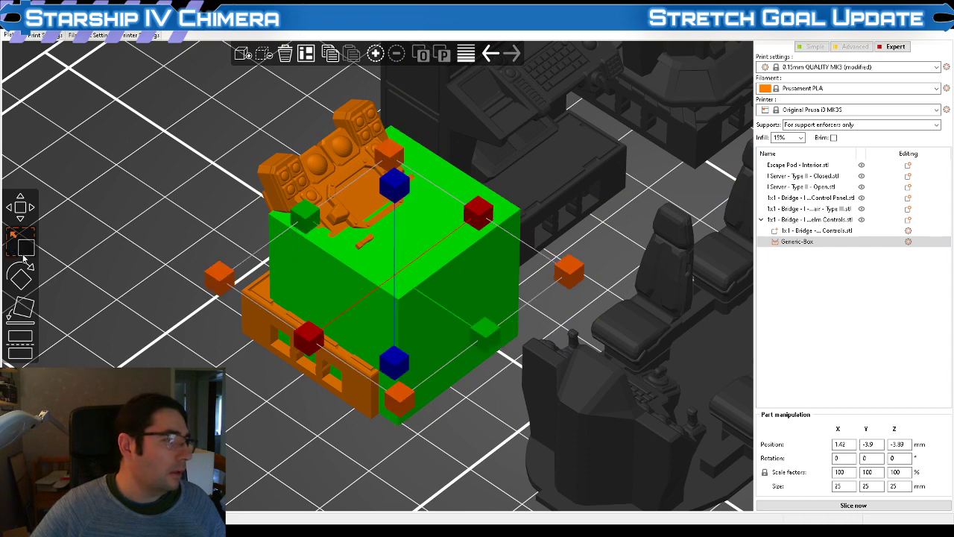
drag(395, 184, 402, 246)
drag(485, 220, 440, 284)
drag(481, 336, 418, 298)
Reposition the enforcer box beneath the helm's steering wheel and resize it to about 14.6 × 4.4 × 13.7 mm
key(w)
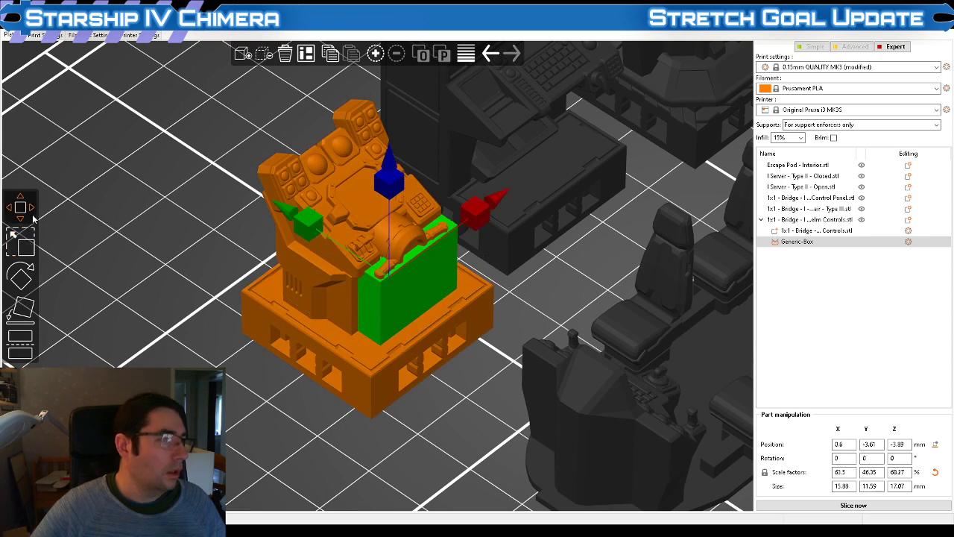
drag(375, 273, 425, 312)
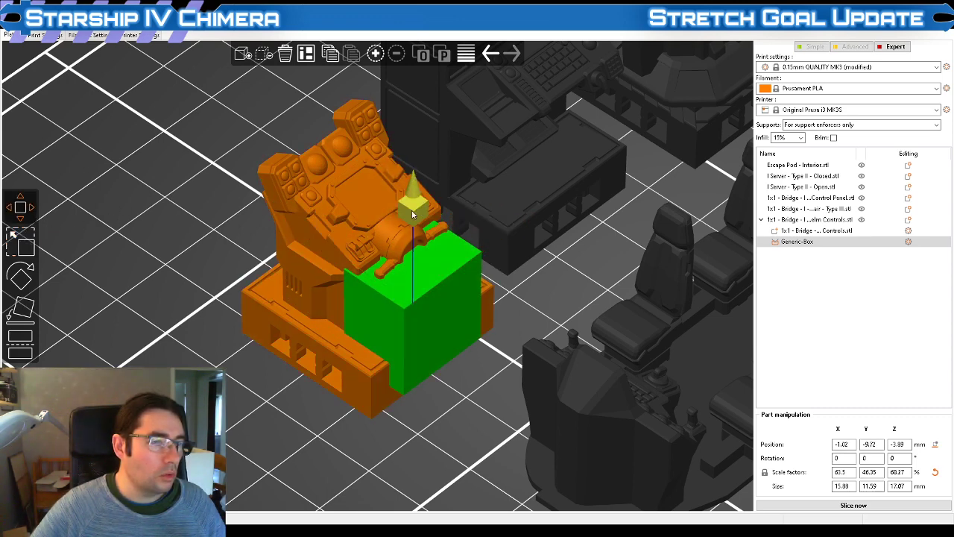
drag(412, 206, 408, 250)
click(16, 240)
drag(514, 327, 424, 313)
click(20, 207)
click(32, 255)
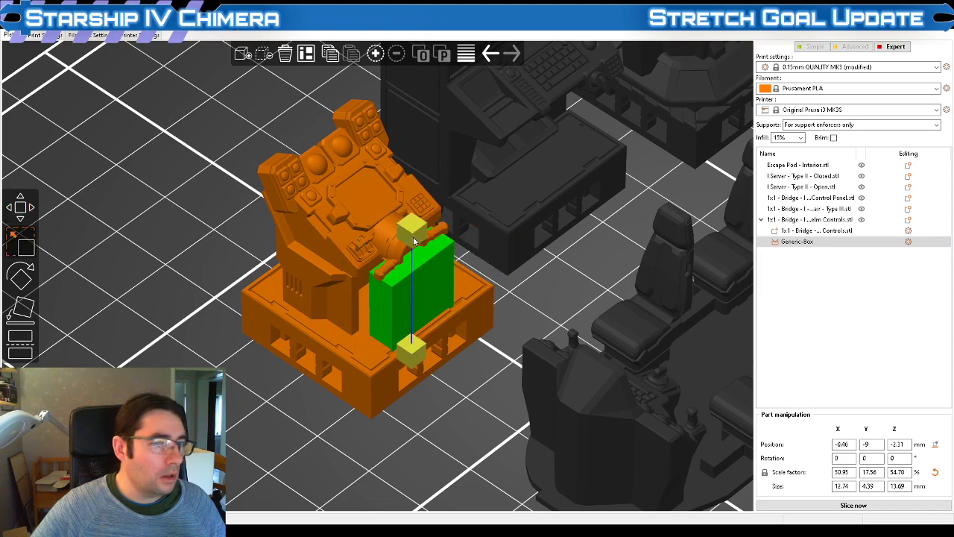
drag(466, 254, 479, 252)
Slice the plate and inspect the enforced support material beneath the helm controls' steering wheel
drag(472, 364, 679, 409)
click(862, 508)
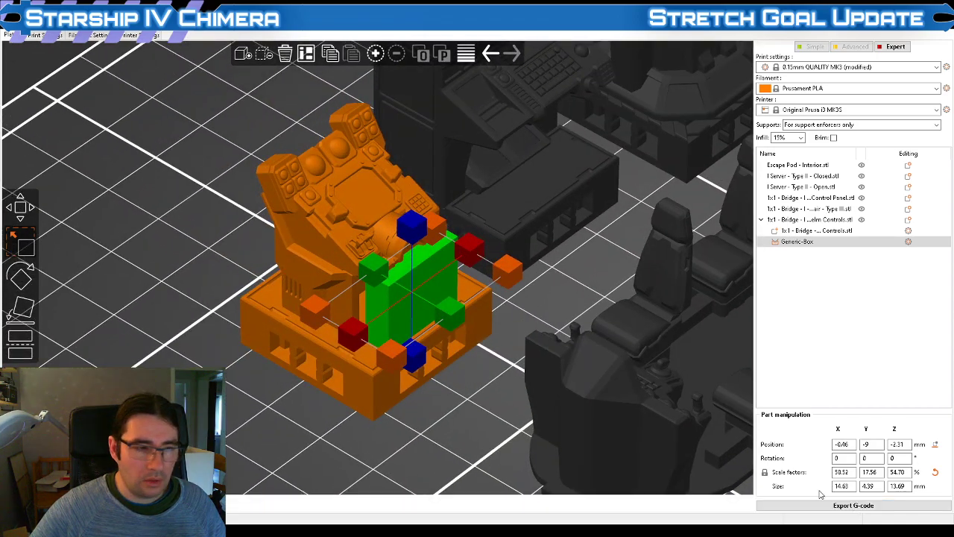
drag(448, 402, 321, 256)
scroll(468, 373, up, 3)
drag(467, 310, 341, 278)
scroll(410, 289, up, 2)
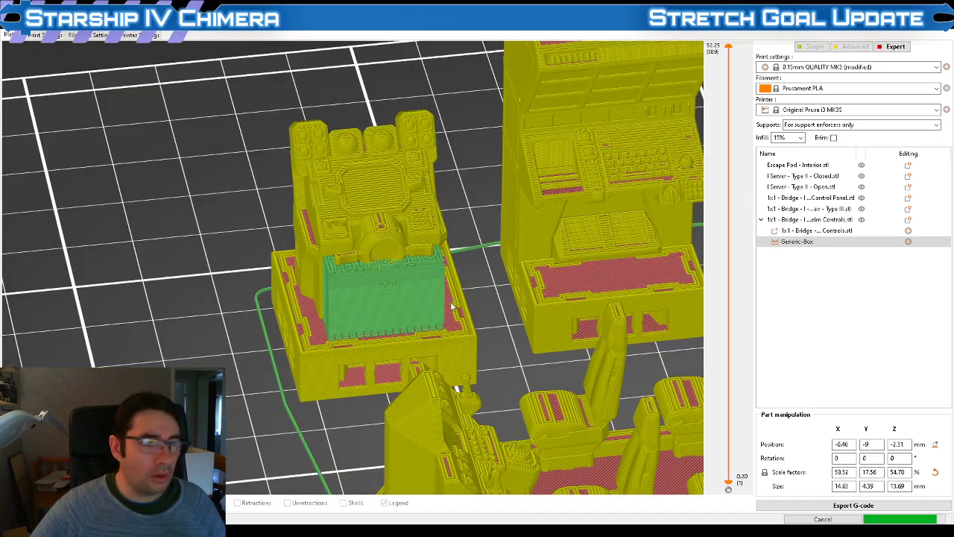
drag(452, 308, 538, 344)
drag(436, 330, 423, 348)
drag(532, 310, 457, 205)
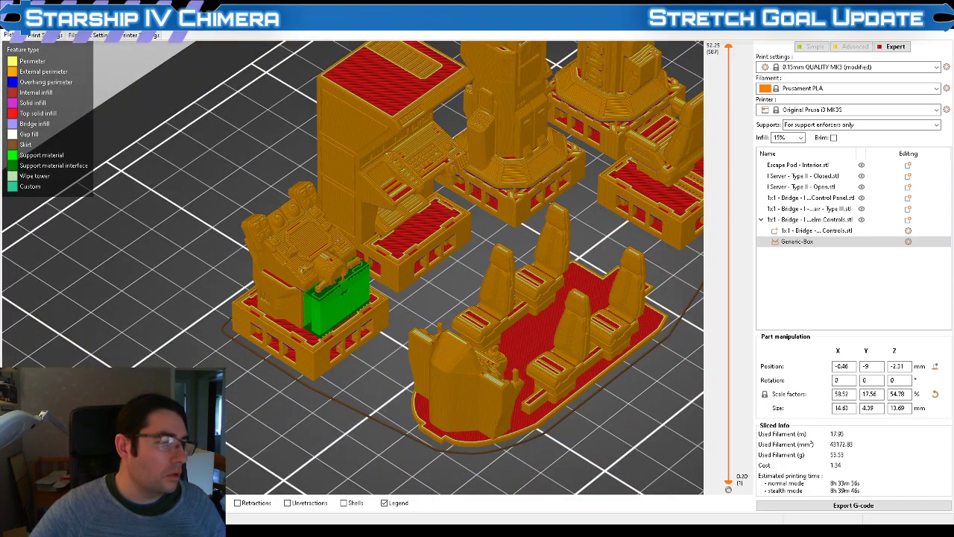
Return to the models and rotate the bridge control panel 90° about the X axis to lay it on its back
key(Tab)
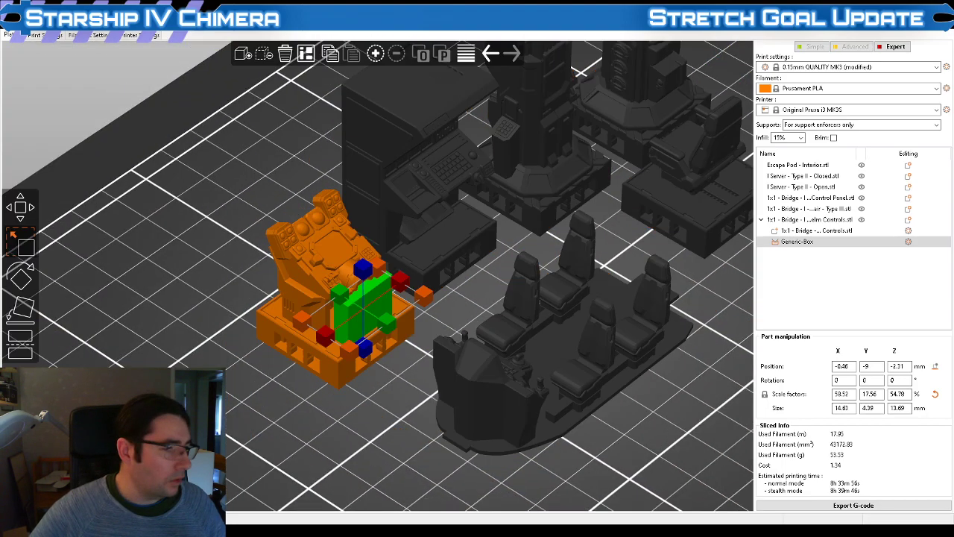
click(367, 166)
scroll(446, 228, down, 2)
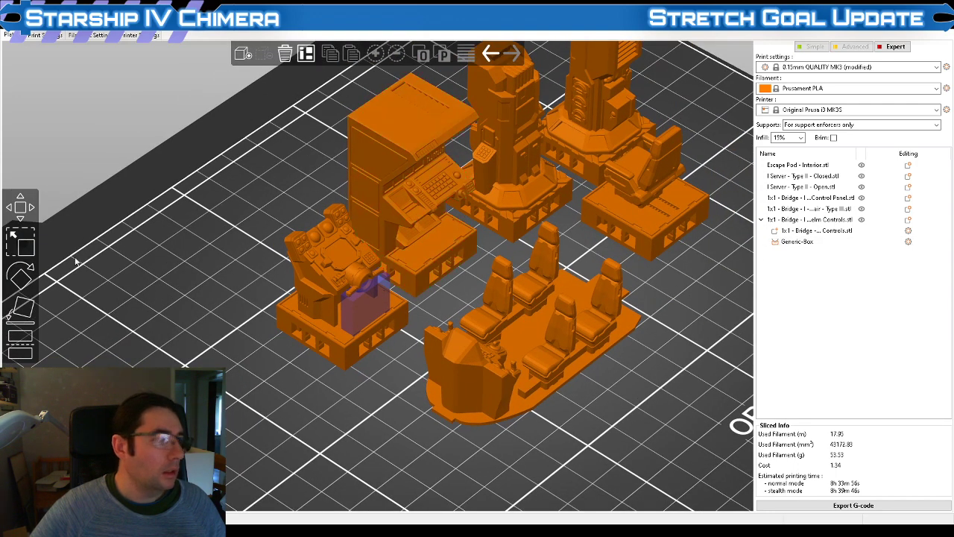
click(396, 221)
click(24, 280)
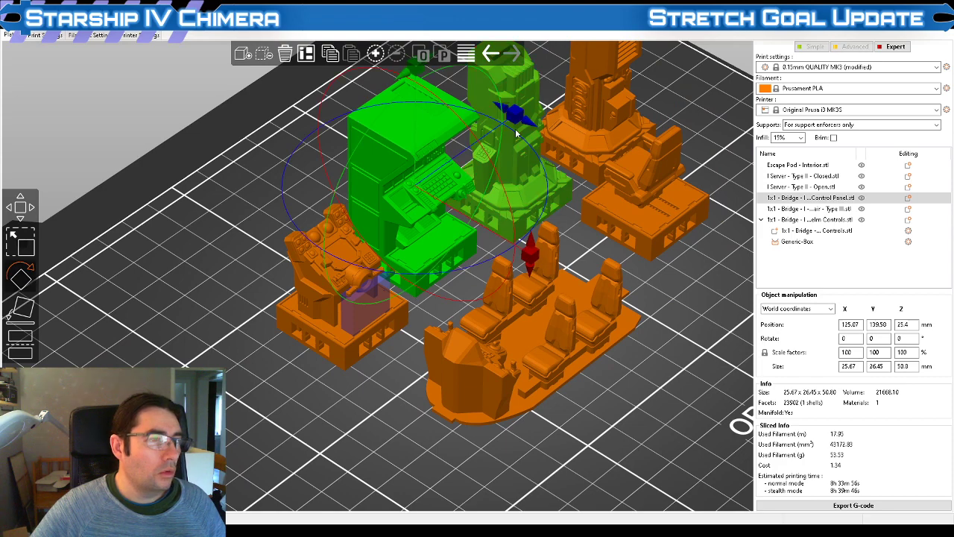
drag(529, 252, 413, 131)
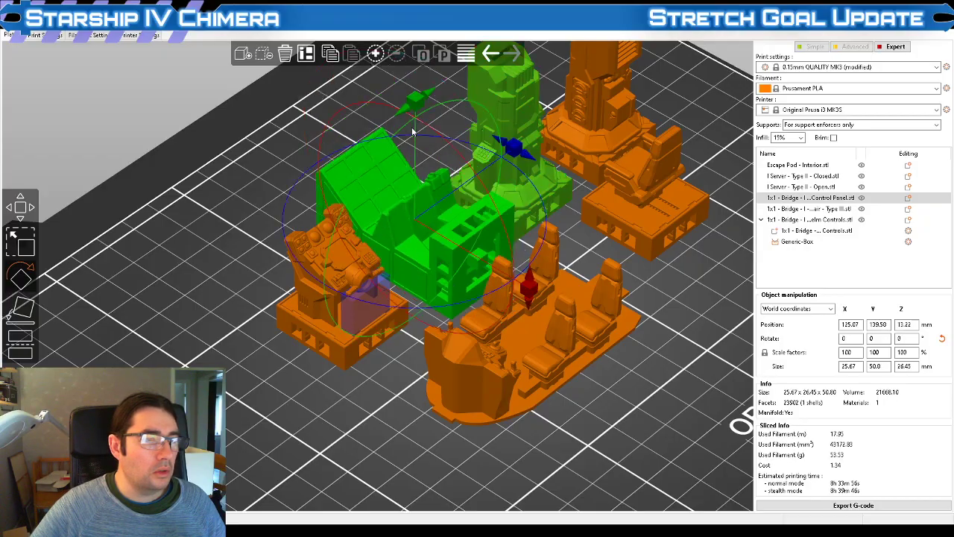
Move the laid-down control panel to about X 125.03, Y 143.46 mm and check the layout of the whole plate
click(668, 347)
drag(205, 246, 417, 246)
click(377, 265)
drag(372, 274, 427, 269)
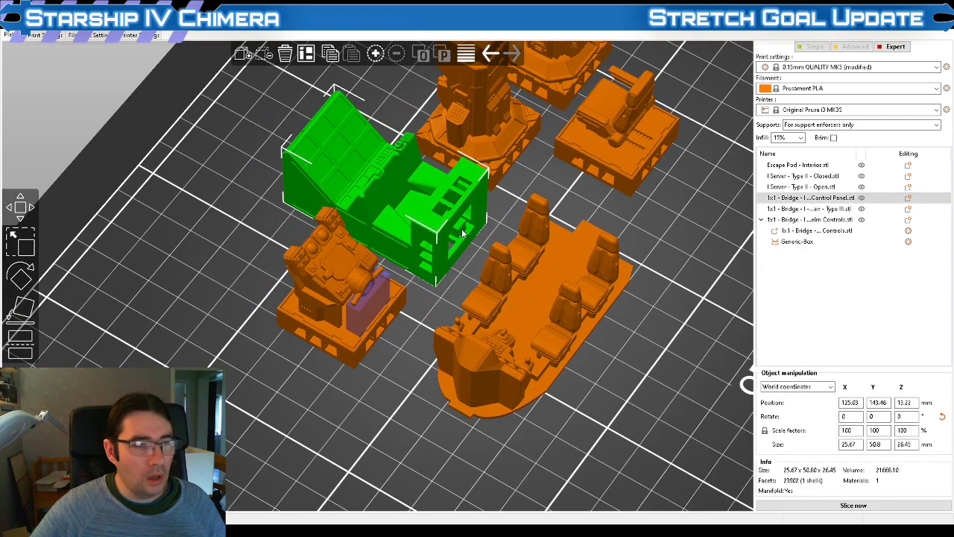
scroll(393, 367, down, 5)
click(386, 368)
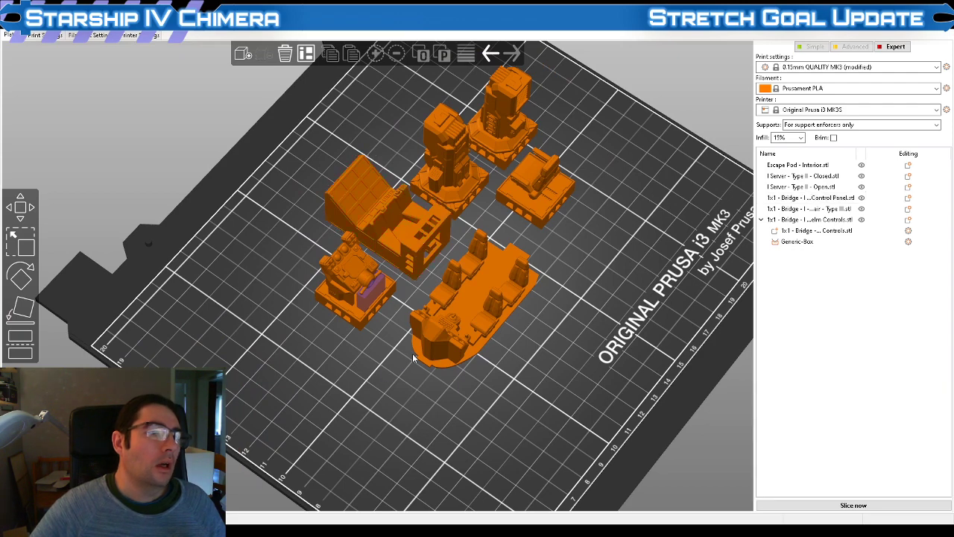
drag(580, 319, 550, 336)
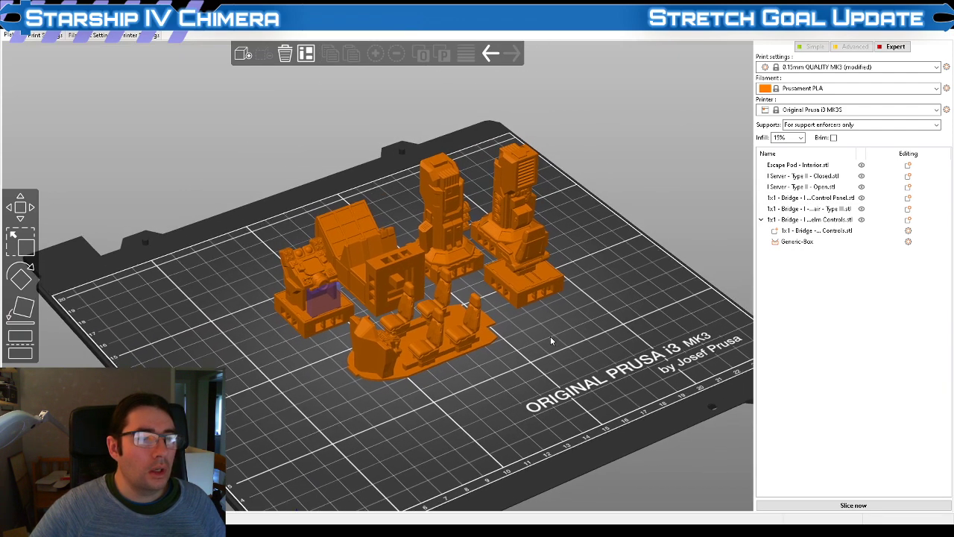
scroll(586, 337, up, 3)
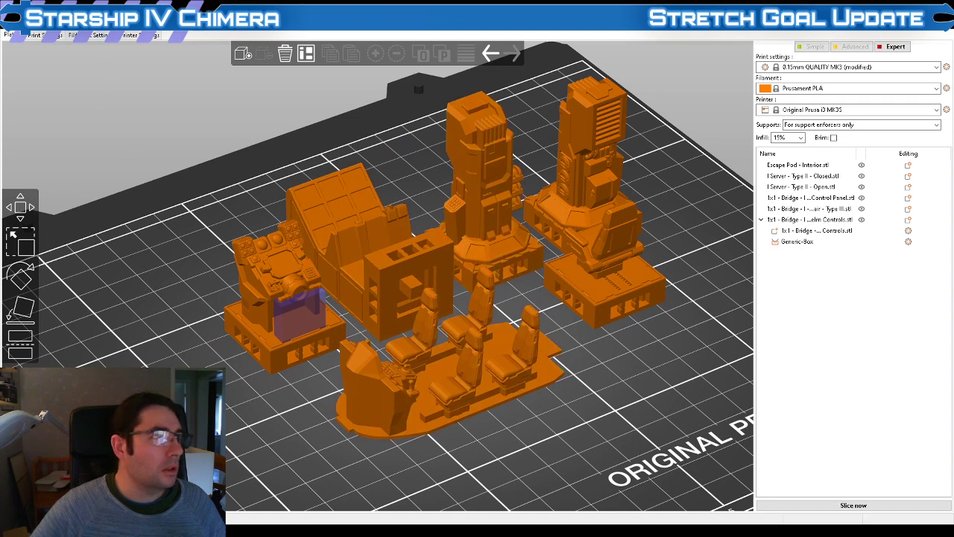
Review the print settings for layers and perimeters and for infill, including the available fill patterns
click(64, 37)
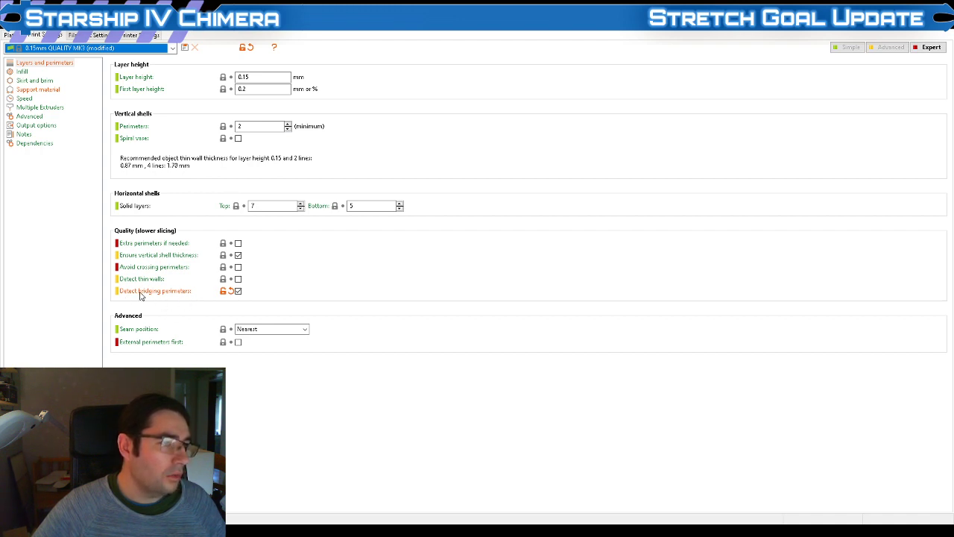
click(22, 73)
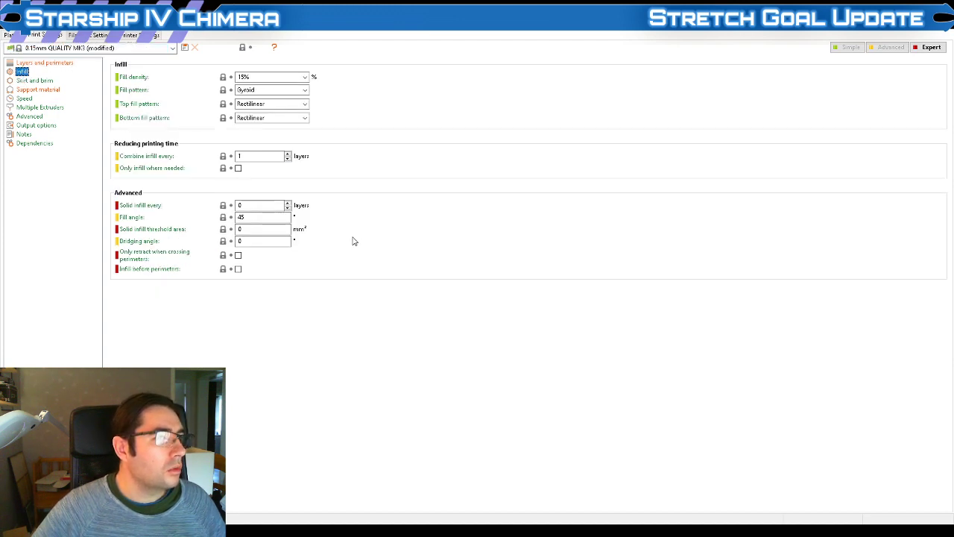
click(246, 90)
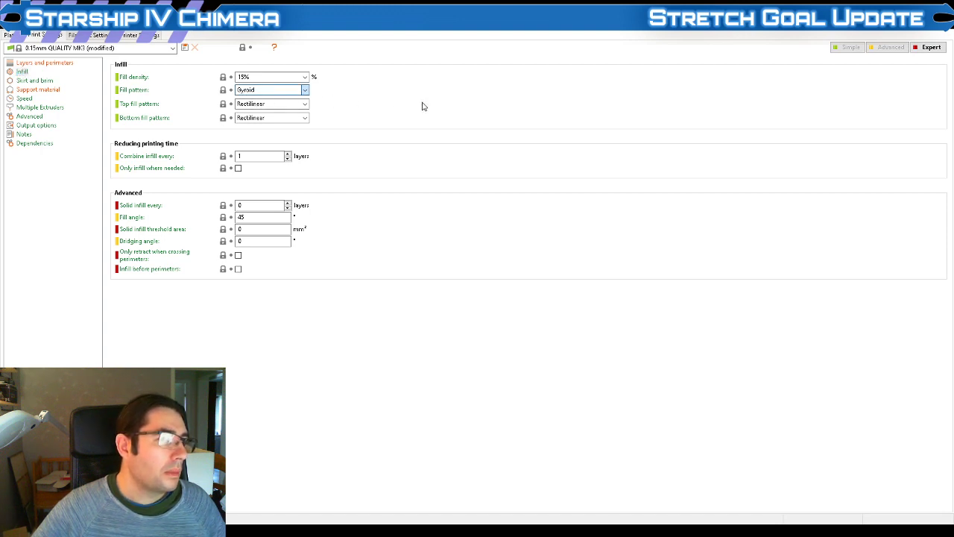
click(397, 106)
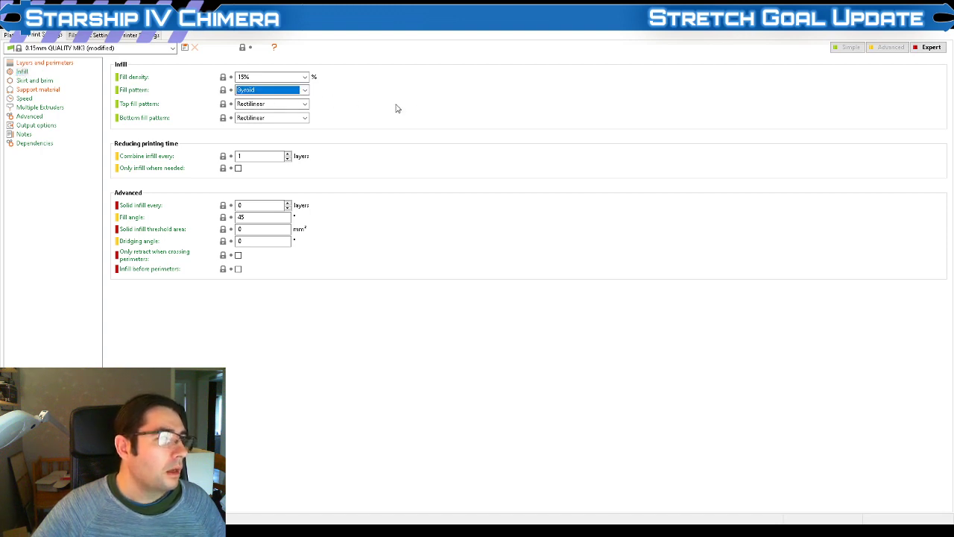
click(24, 98)
Set the skirt height to 1 layer and the minimum skirt loops to 3
click(42, 81)
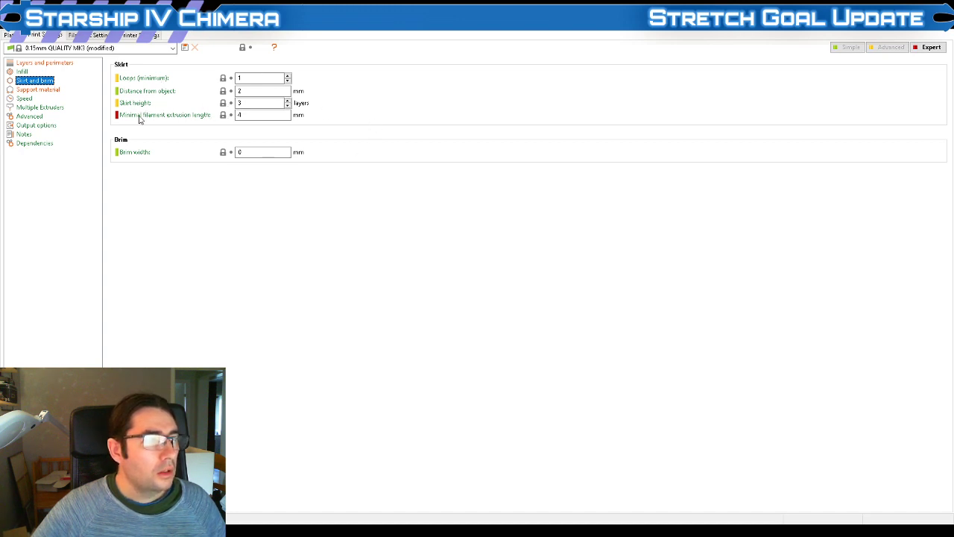
click(238, 104)
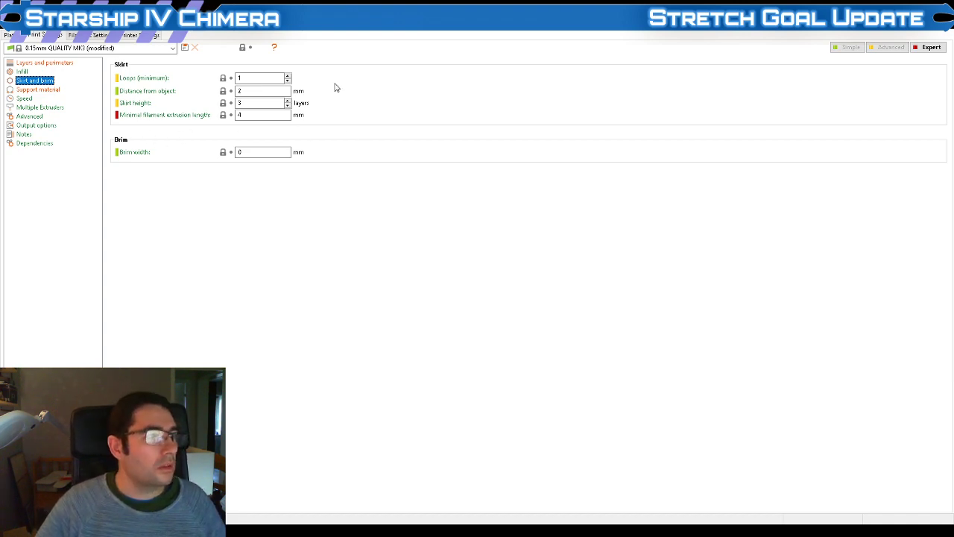
click(288, 106)
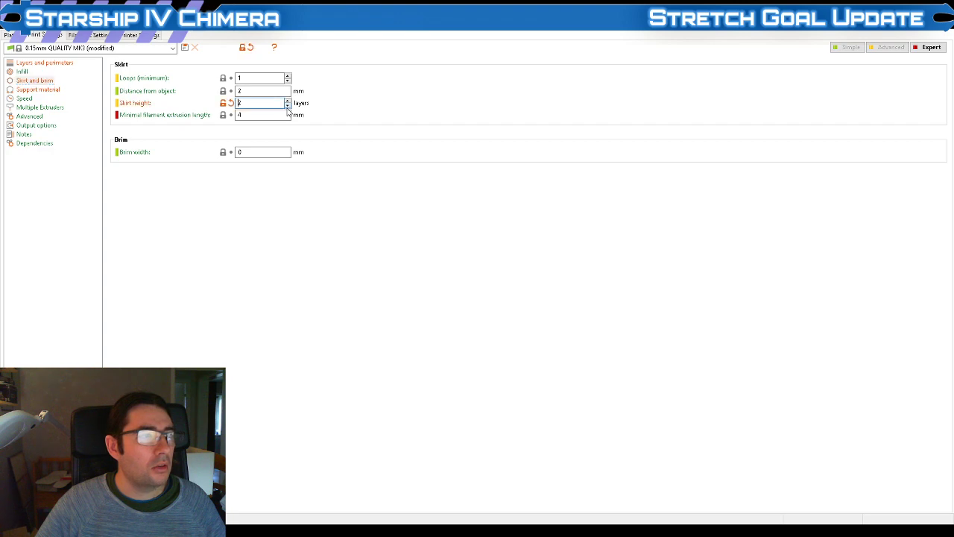
click(288, 105)
click(288, 75)
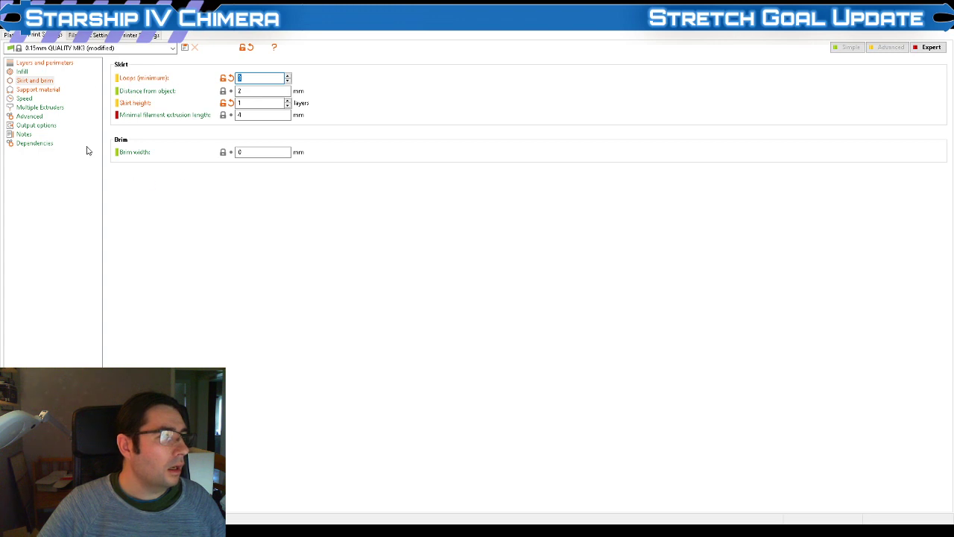
Review the support material settings and check the supported models on the plate from a lower angle
click(29, 90)
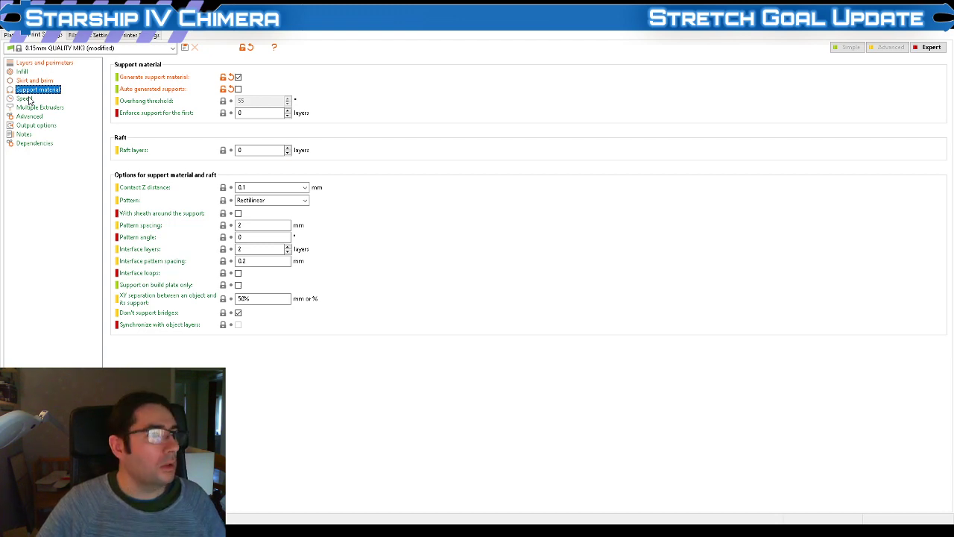
click(9, 35)
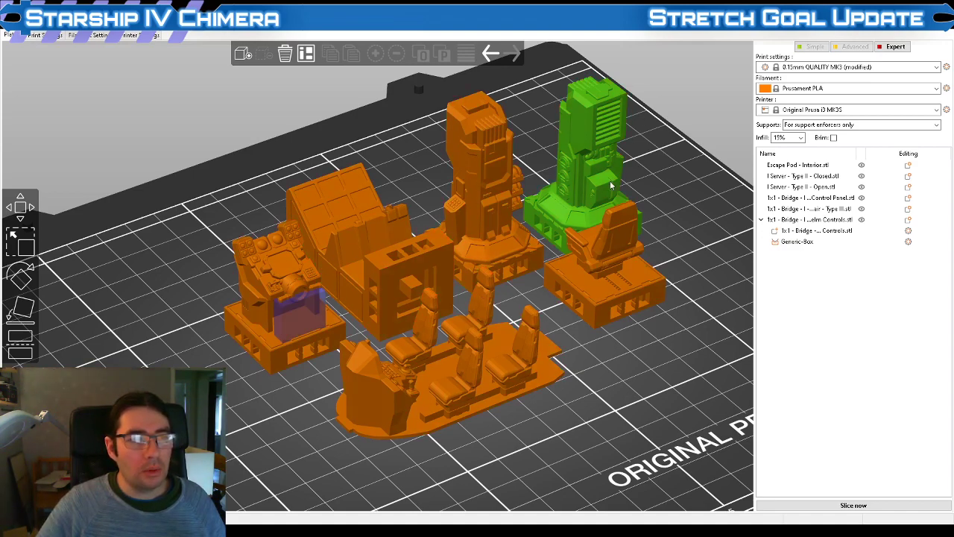
mouse_move(703, 250)
mouse_down()
mouse_move(725, 233)
mouse_move(672, 245)
mouse_move(711, 238)
mouse_up()
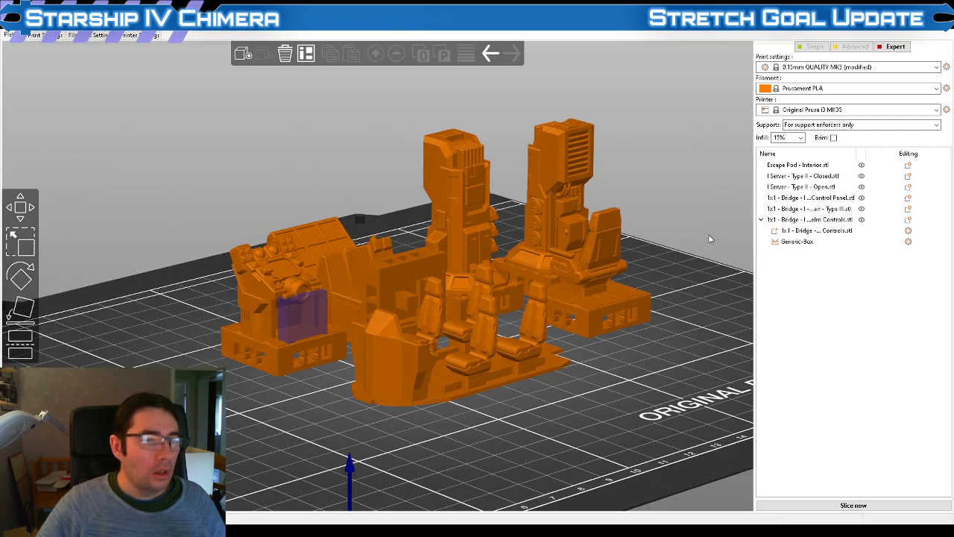
In the print speed settings, set the small perimeters speed to 15 mm/s
click(39, 35)
click(27, 99)
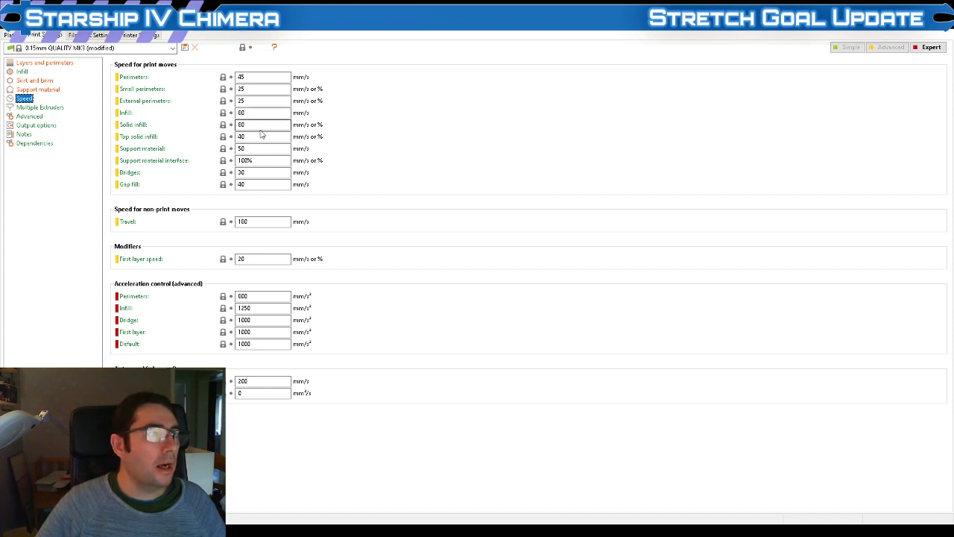
click(245, 87)
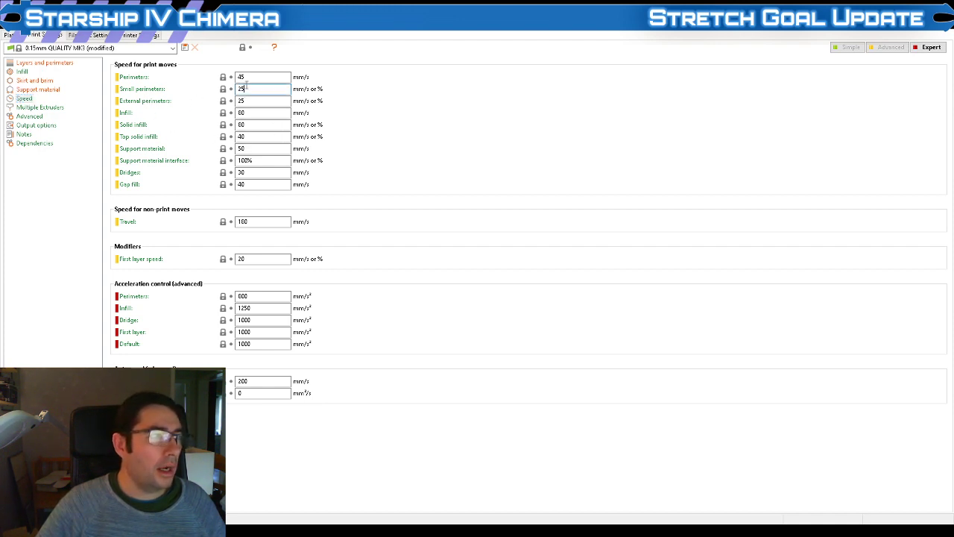
text(1)
click(271, 110)
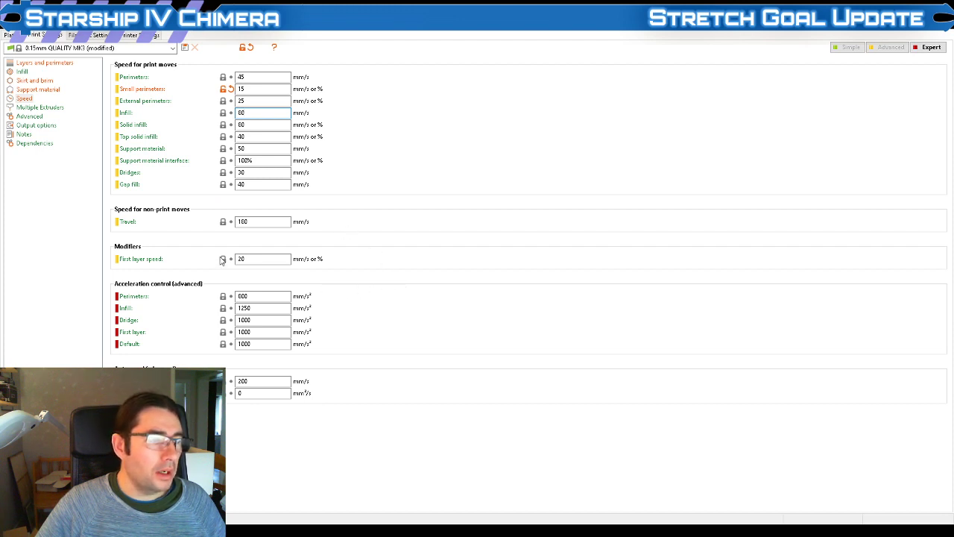
Review the first layer speed, the multiple extruder settings and the advanced extrusion width settings
click(246, 258)
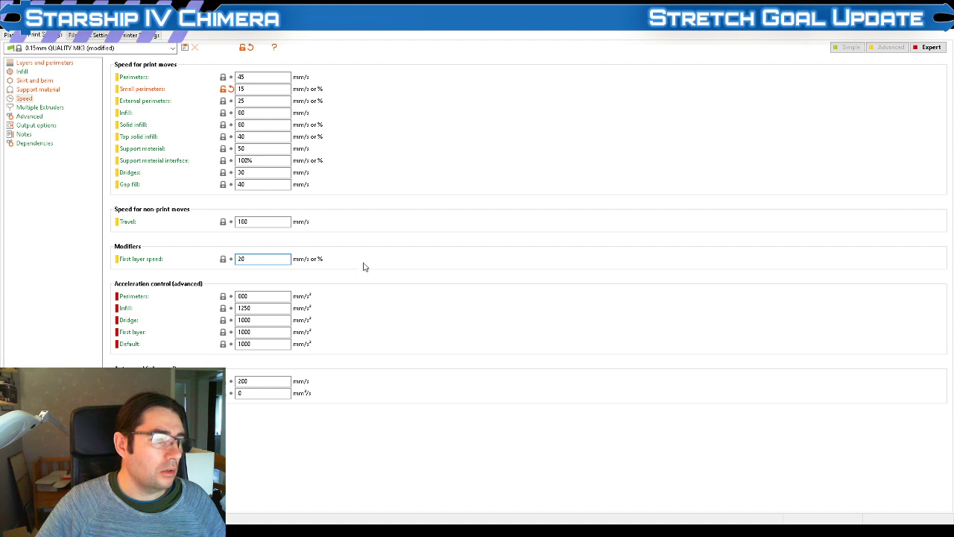
click(43, 109)
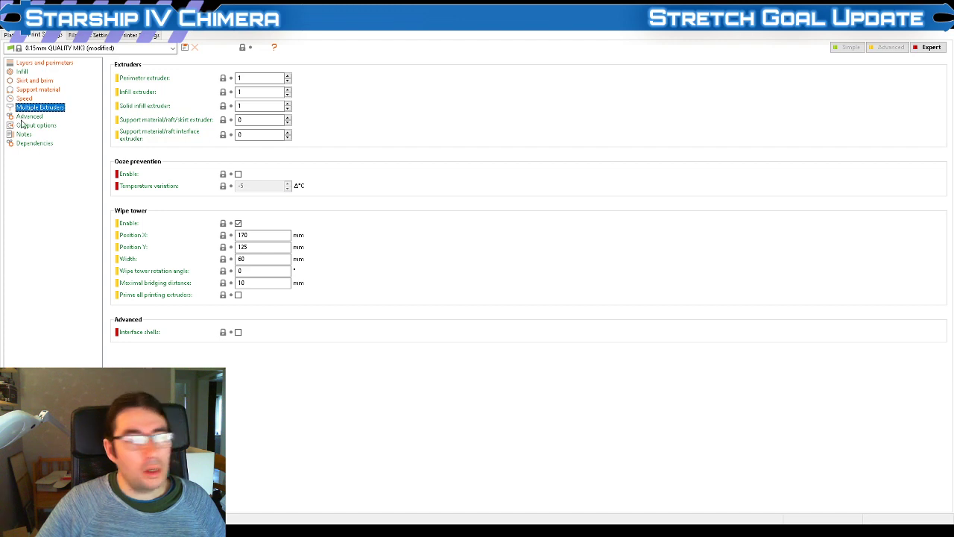
click(31, 118)
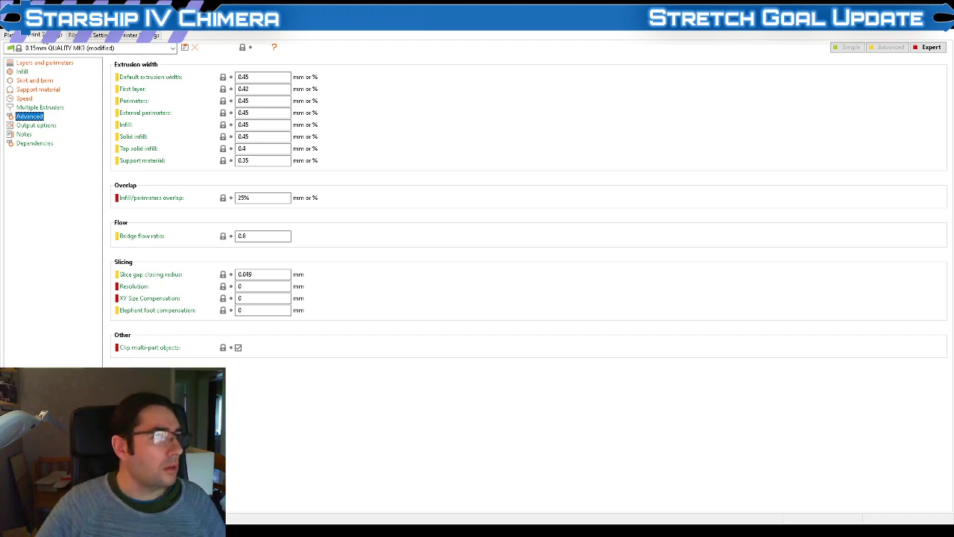
Slice the plate of six models and examine the toolpath preview, including the supports, skirt and estimated printing time
click(9, 35)
mouse_move(658, 364)
mouse_down()
mouse_move(660, 375)
mouse_move(673, 368)
mouse_move(652, 380)
mouse_move(657, 373)
mouse_up()
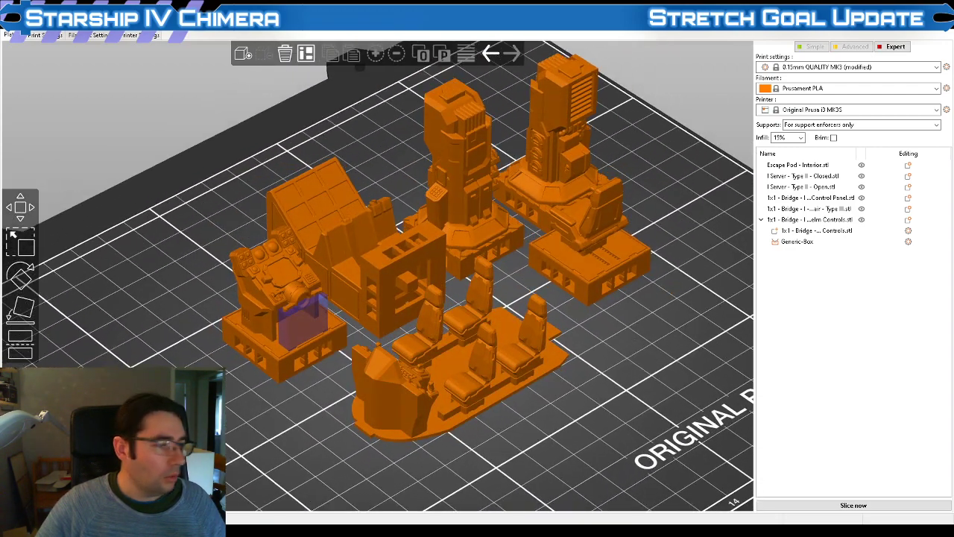
click(805, 508)
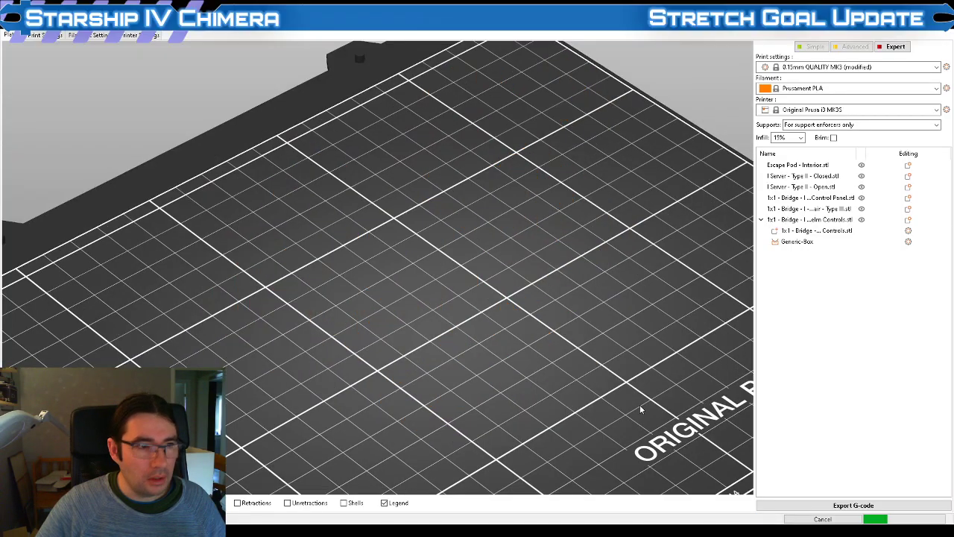
middle_drag(479, 244, 389, 319)
scroll(390, 319, up, 4)
drag(390, 319, 458, 351)
scroll(408, 298, down, 5)
right_drag(419, 368, 531, 280)
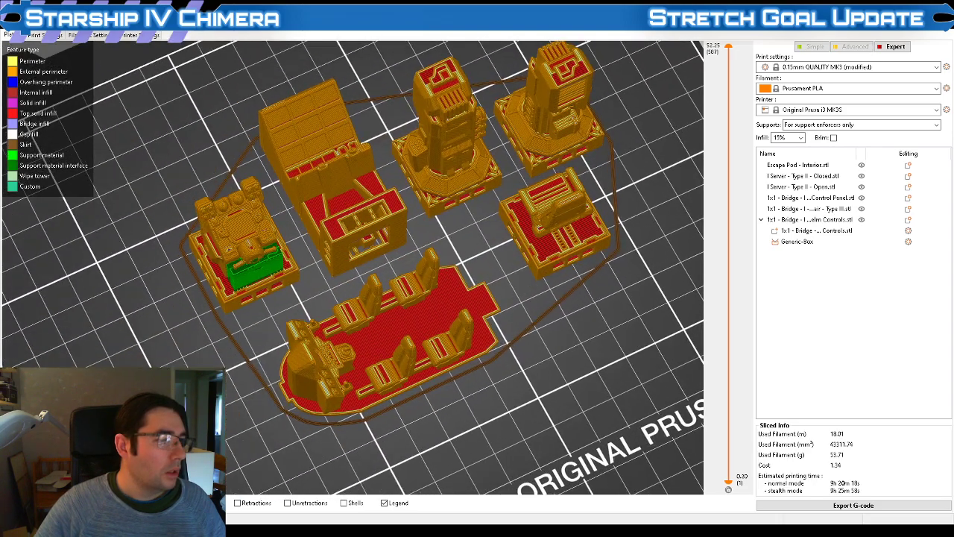
Return to the models, add the Corridors bridge doorway model and auto-arrange all objects on the plate
click(21, 475)
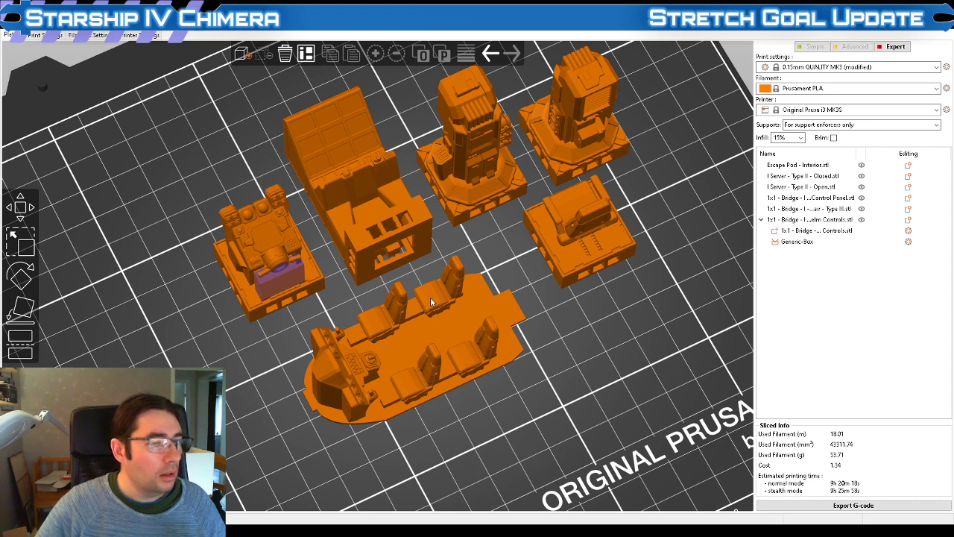
drag(557, 396, 585, 391)
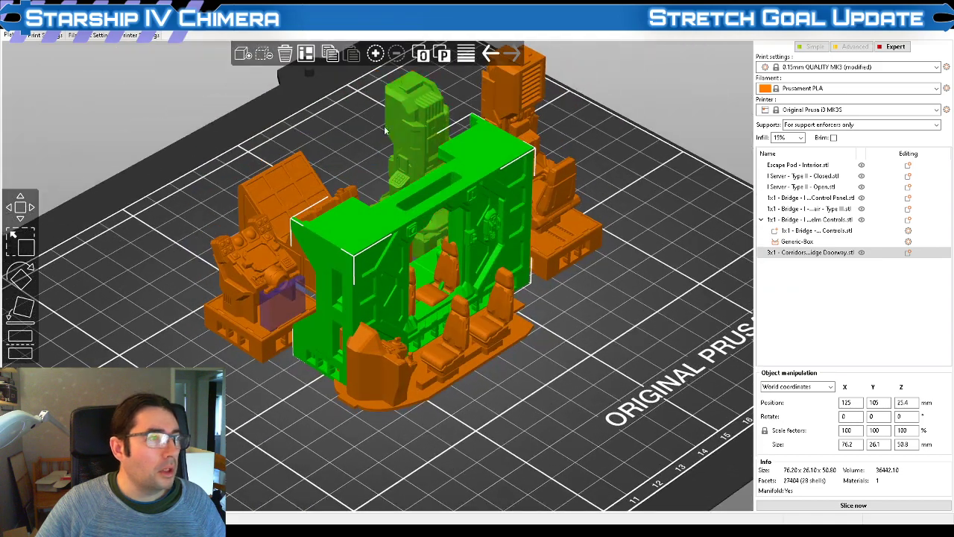
click(305, 55)
drag(235, 278, 203, 271)
right_drag(205, 364, 403, 421)
drag(428, 428, 381, 396)
scroll(381, 396, up, 4)
right_drag(381, 396, 261, 386)
drag(262, 384, 366, 170)
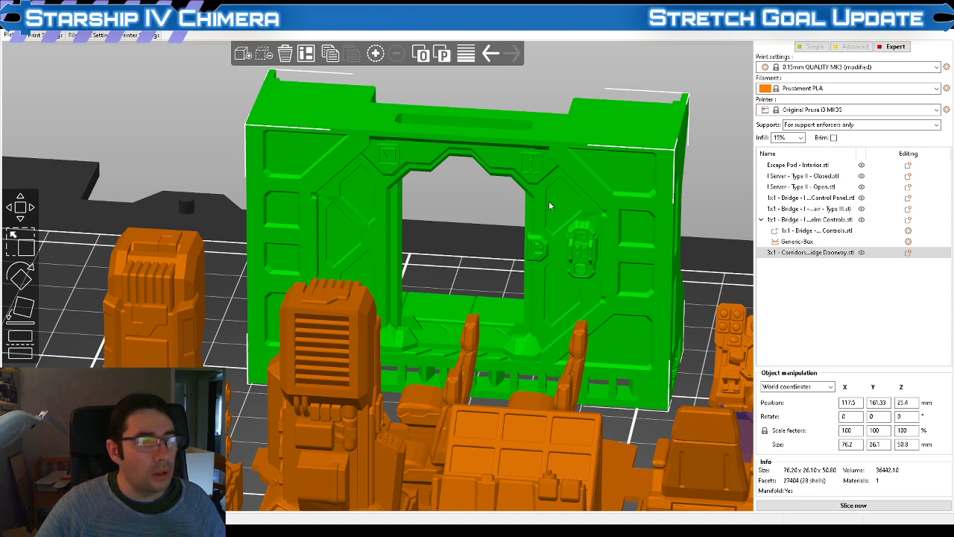
drag(183, 222, 334, 222)
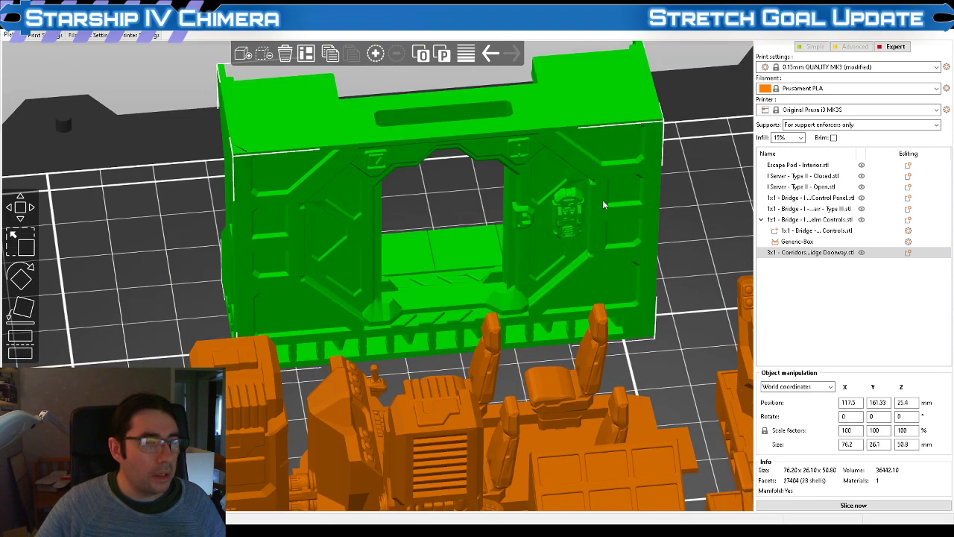
Slice the rearranged plate and examine the front and back surface detail of the doorway in the preview
click(856, 506)
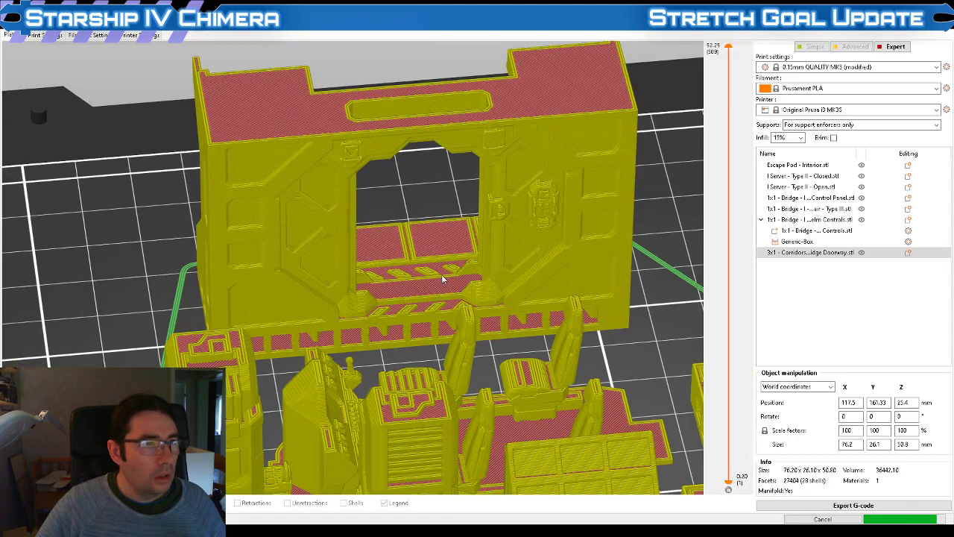
drag(442, 278, 337, 278)
scroll(456, 258, up, 3)
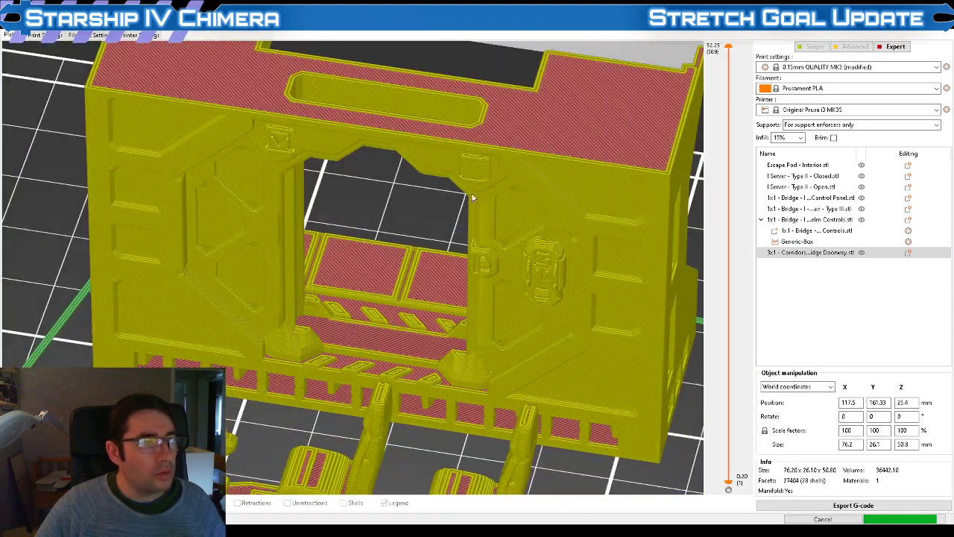
drag(469, 176, 371, 229)
scroll(406, 223, down, 3)
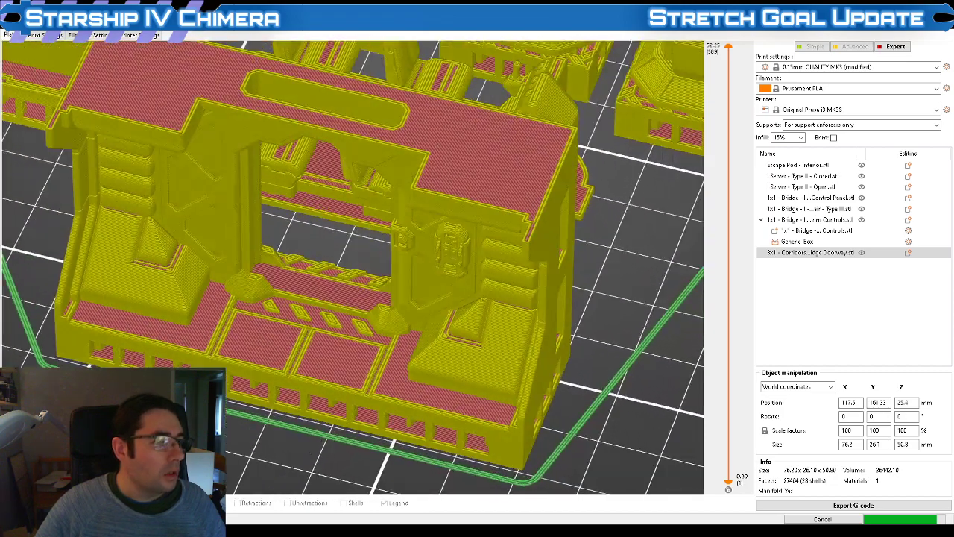
In the advanced print settings, set the external perimeters extrusion width to 0.42 mm
key(ctrl+2)
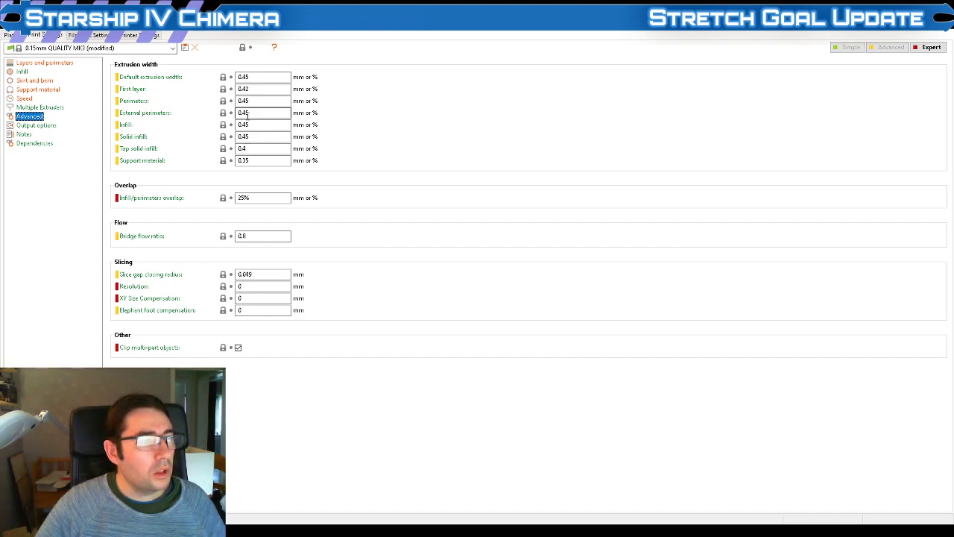
drag(246, 116, 265, 116)
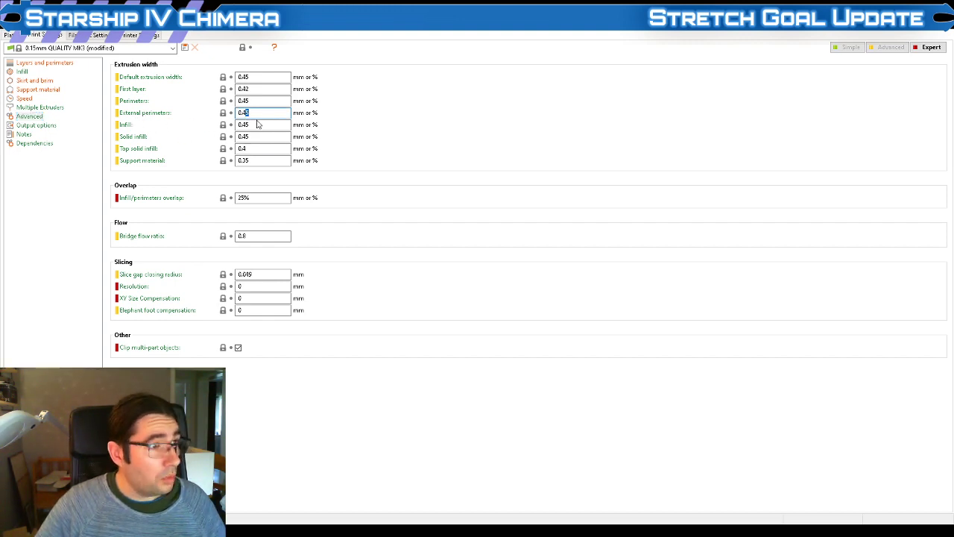
text(2)
drag(257, 124, 246, 124)
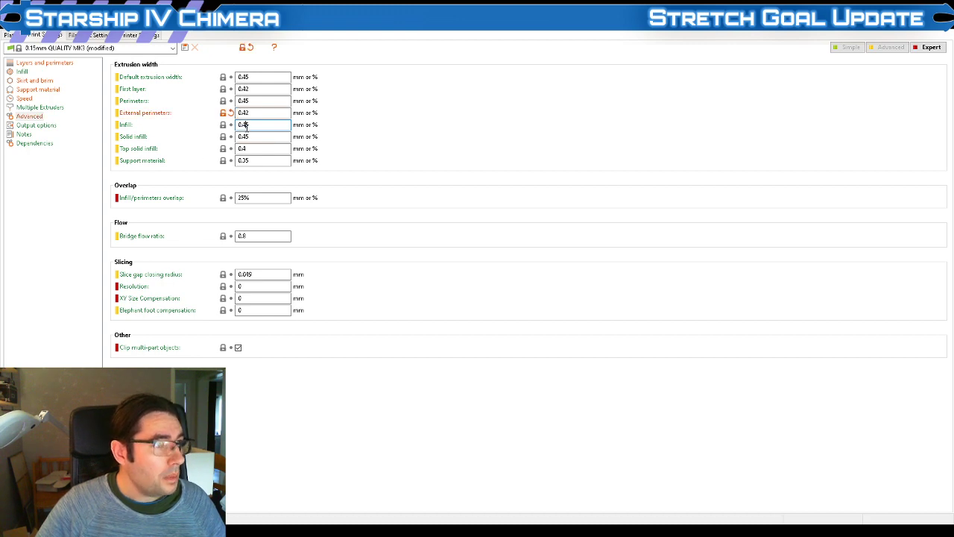
Slice the plate again with the changed extrusion width and inspect the fine details around the doorway
click(9, 35)
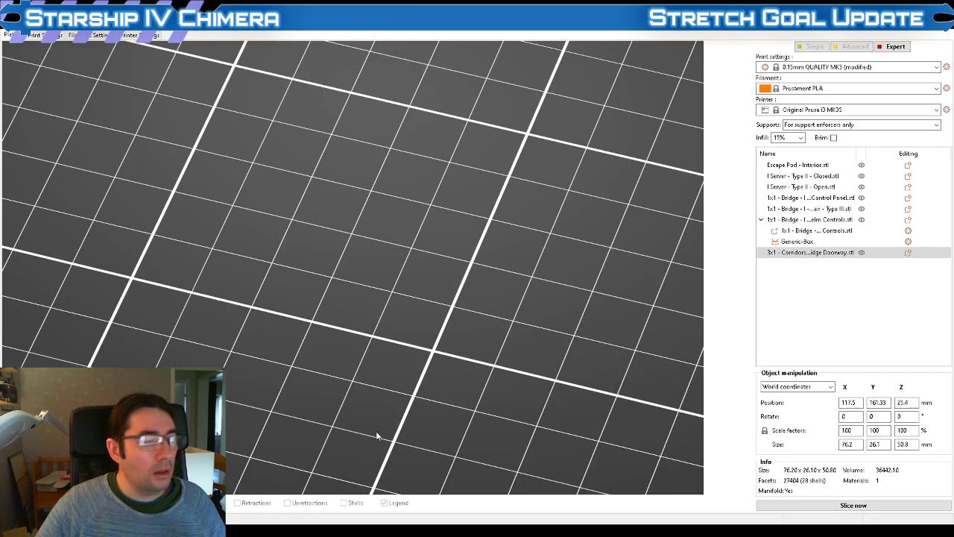
click(854, 505)
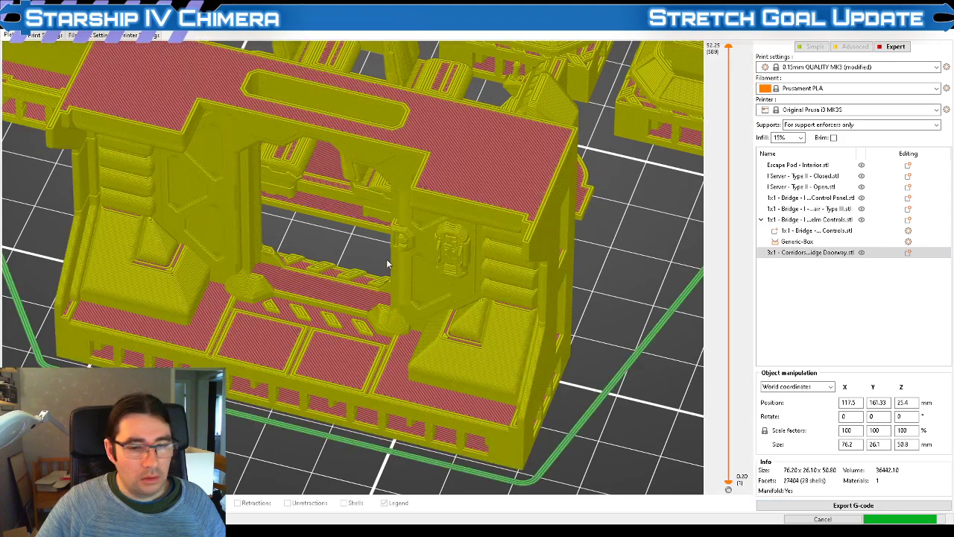
scroll(362, 294, up, 5)
drag(266, 284, 347, 294)
scroll(432, 194, up, 5)
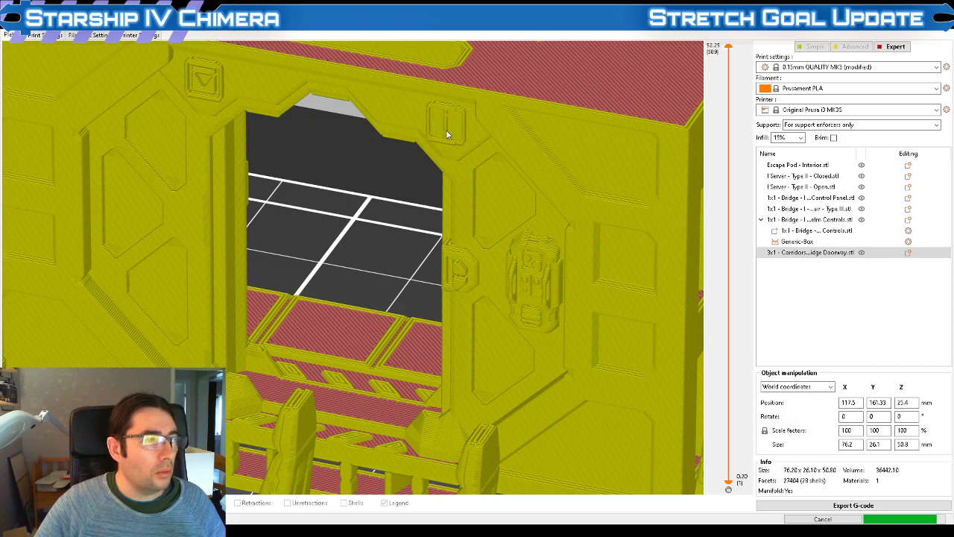
drag(386, 272, 477, 279)
scroll(522, 273, down, 3)
right_drag(523, 272, 188, 283)
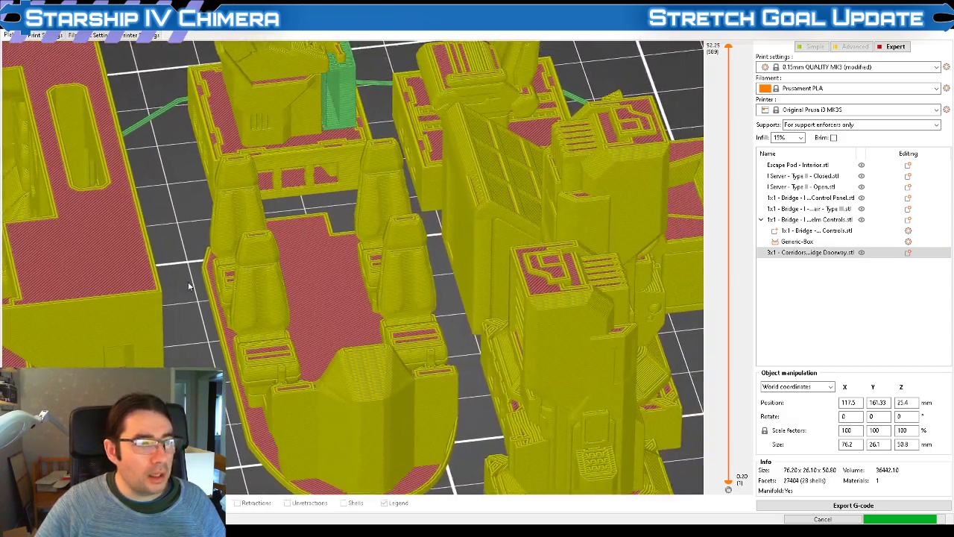
Examine the sliced helm controls, their support block and the neighbouring models from several angles
drag(280, 328, 242, 351)
right_drag(243, 351, 104, 173)
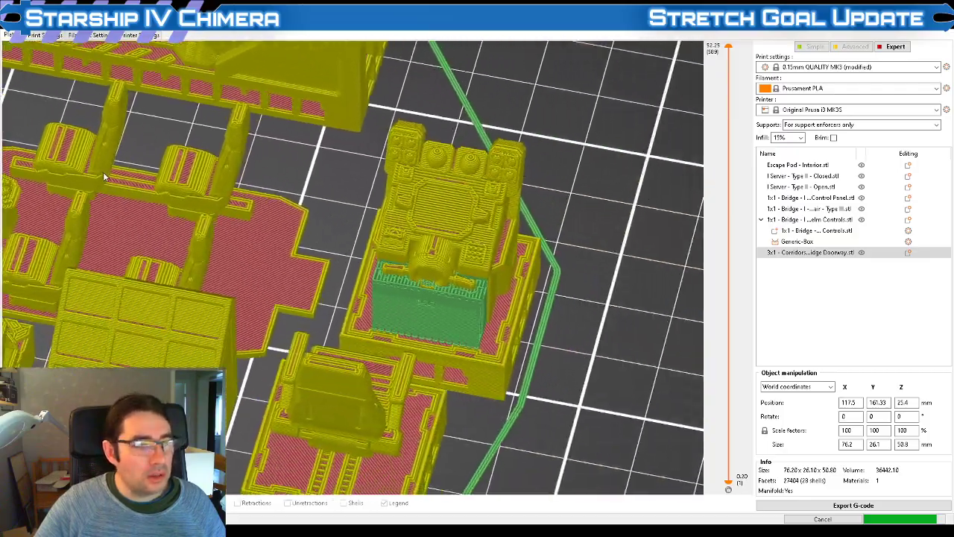
scroll(143, 207, up, 4)
drag(457, 326, 423, 311)
scroll(423, 310, down, 2)
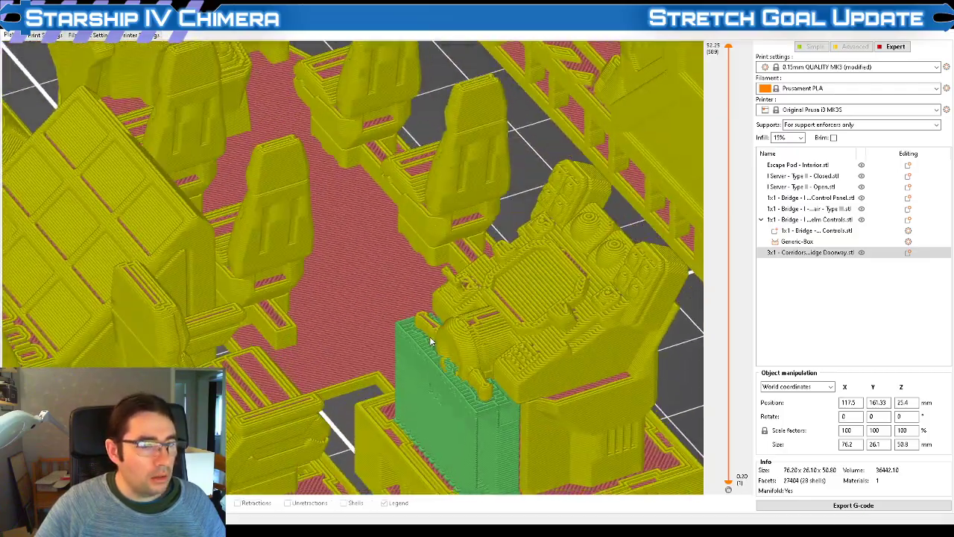
drag(560, 375, 443, 297)
scroll(531, 341, up, 3)
scroll(432, 248, down, 5)
scroll(266, 326, down, 4)
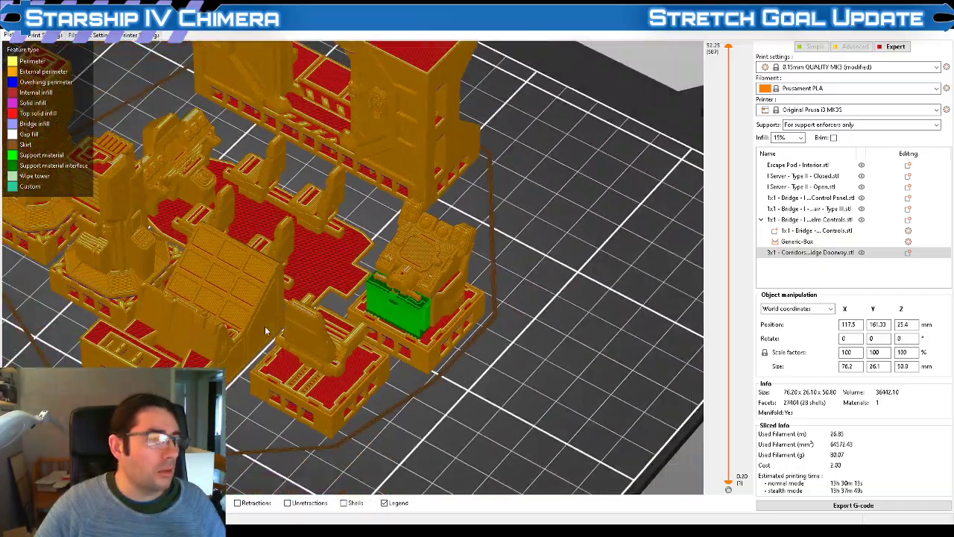
drag(265, 326, 361, 345)
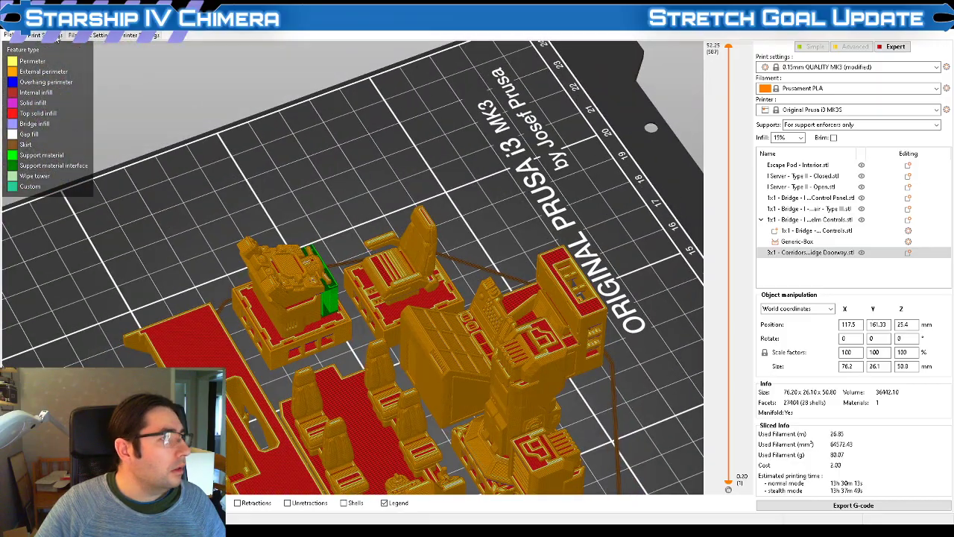
Review the extrusion widths and the Prusament PLA filament and temperature settings, and return to the sliced plate
click(56, 35)
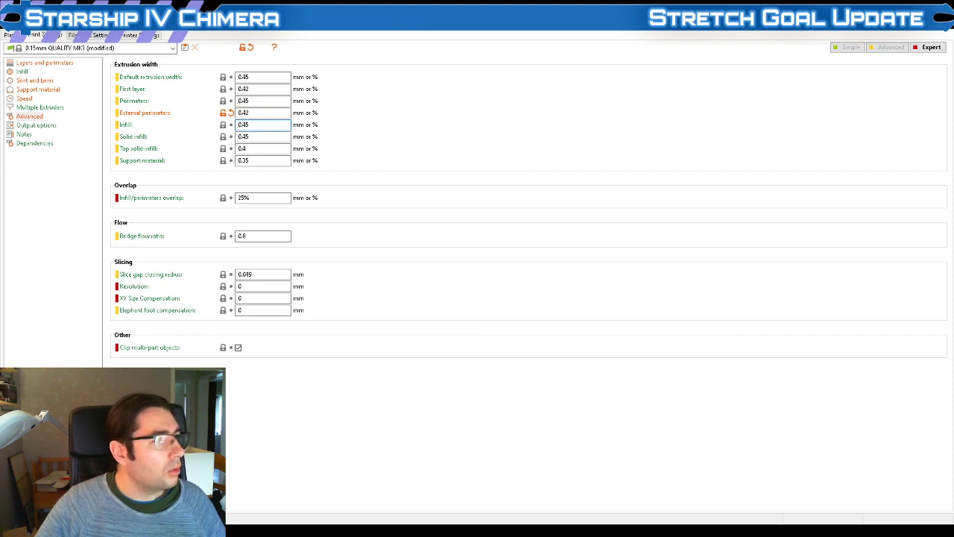
click(104, 36)
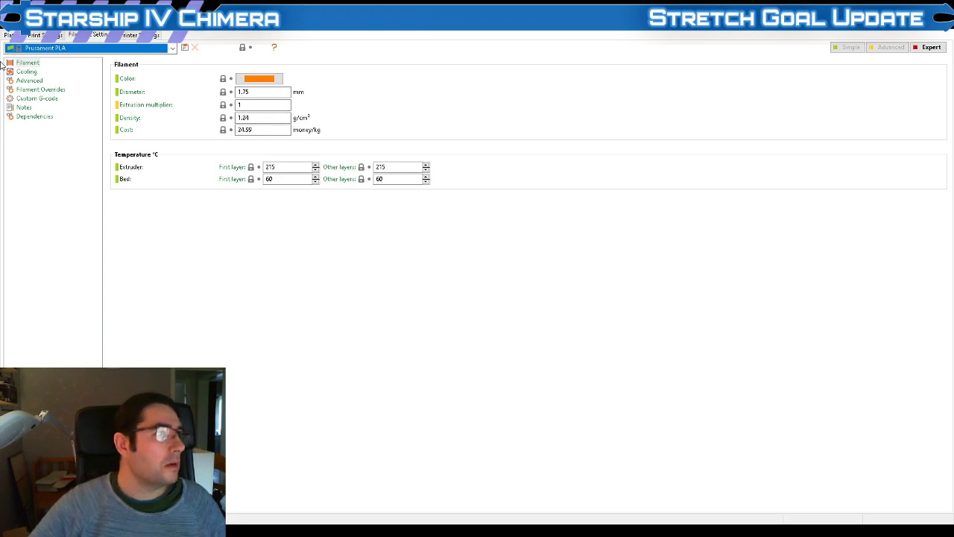
click(8, 35)
Inspect the whole sliced plate in the preview, checking the supported helm controls, doorway and remaining models
drag(352, 241, 403, 349)
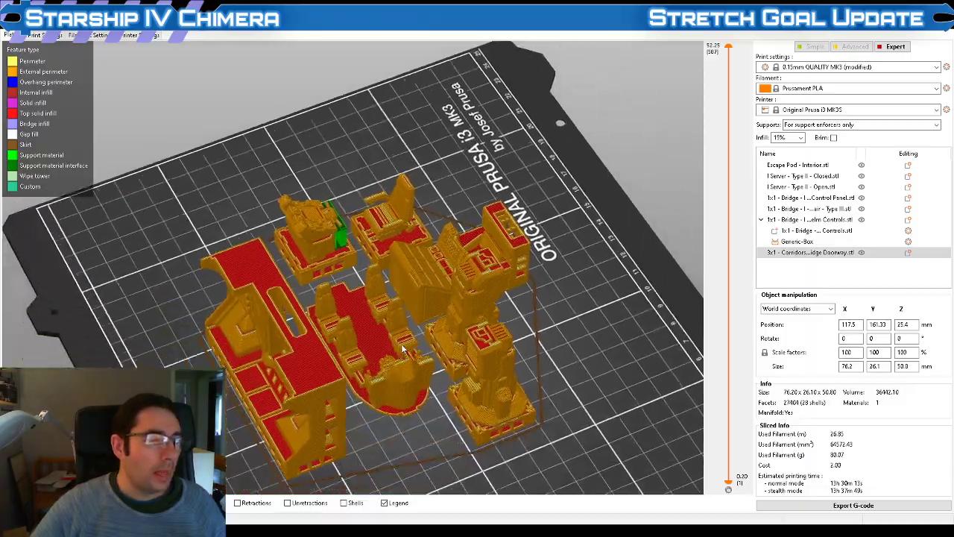
scroll(403, 349, up, 3)
right_drag(402, 349, 397, 309)
drag(397, 310, 515, 319)
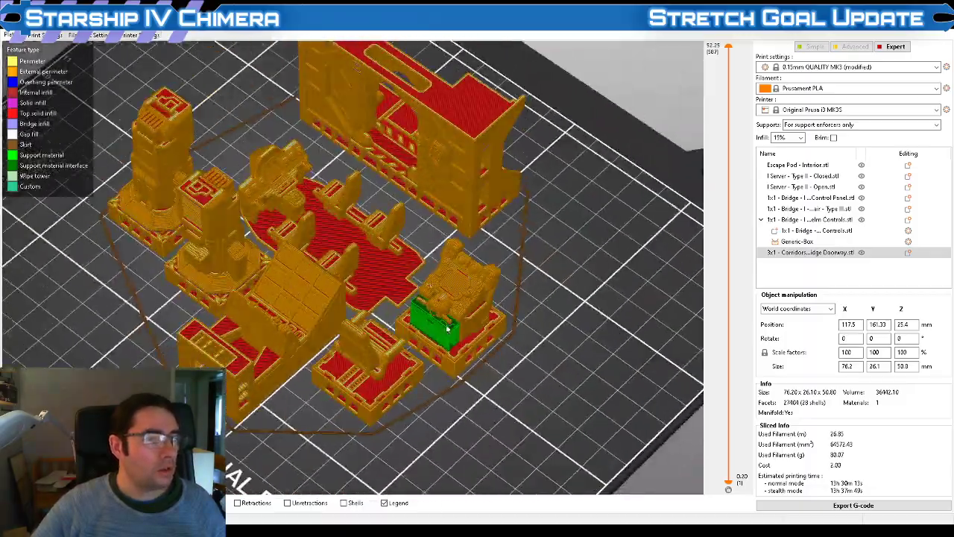
drag(447, 328, 461, 382)
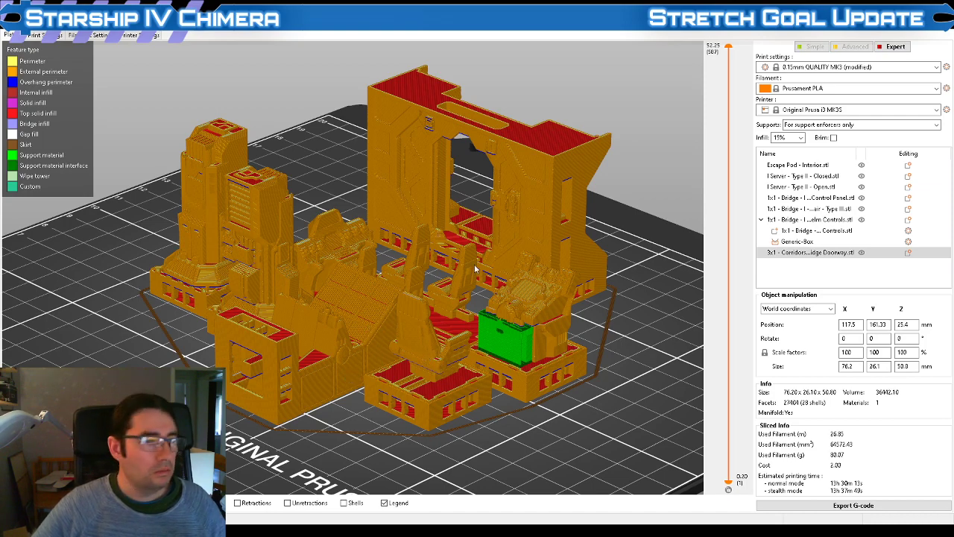
drag(535, 331, 474, 340)
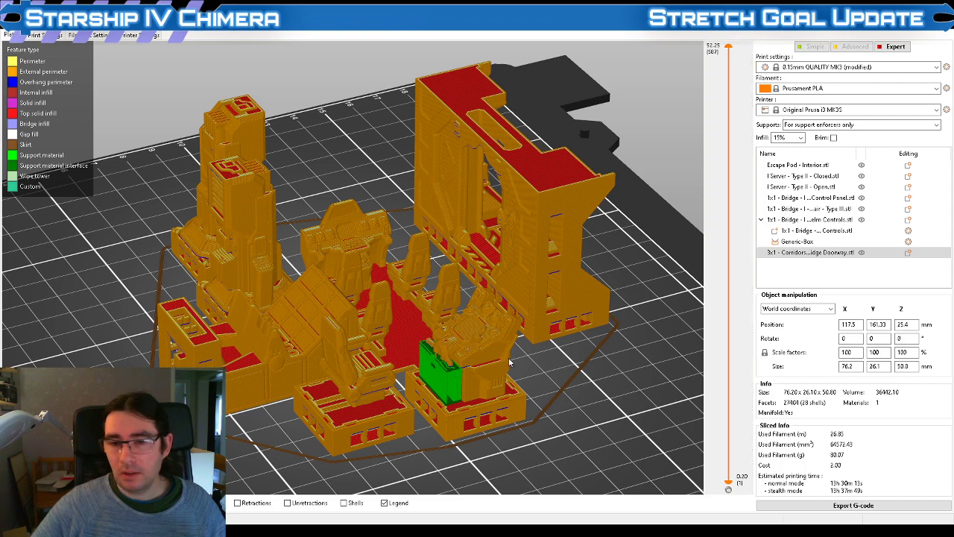
drag(448, 361, 457, 369)
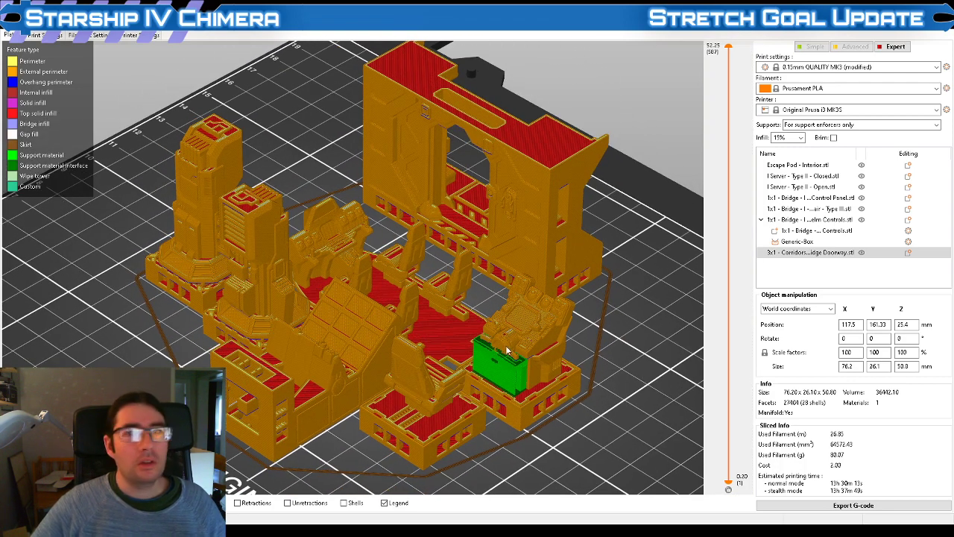